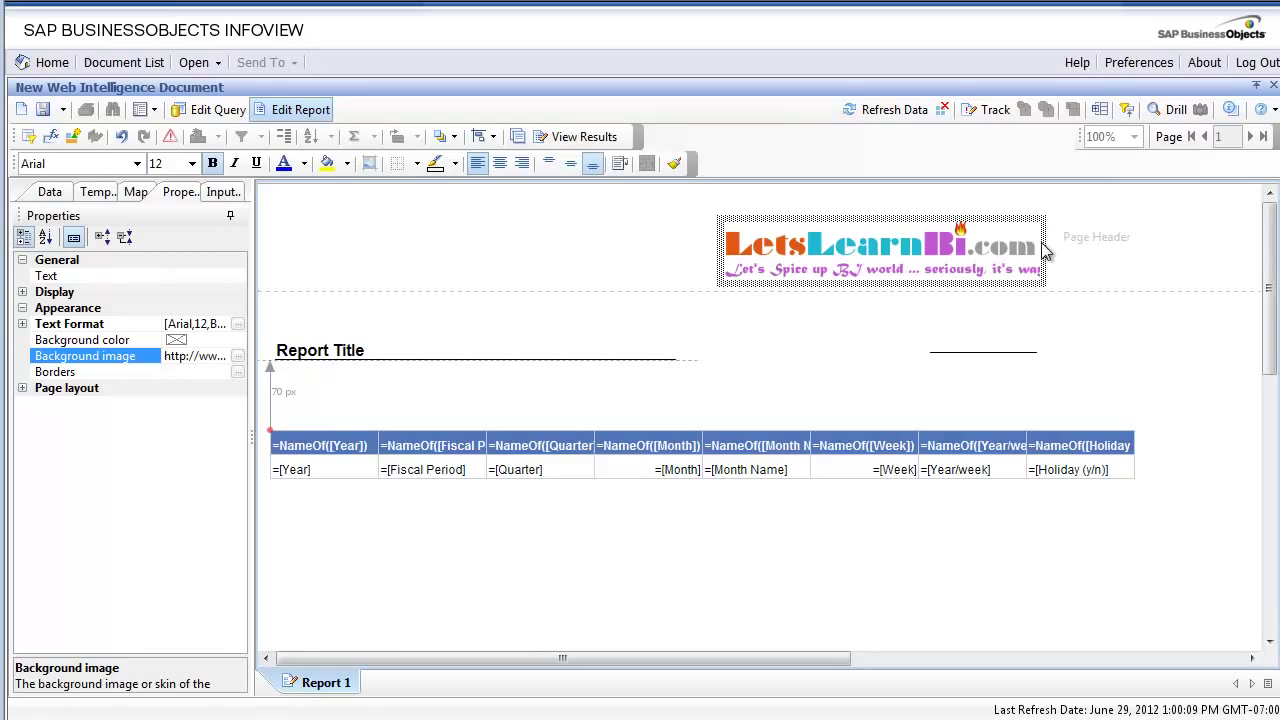
- Add all eFashion Time period objects, Year through Holiday (y/n), to the query's Result Objects
{"action": "left_click", "coordinate": [1038, 246]}
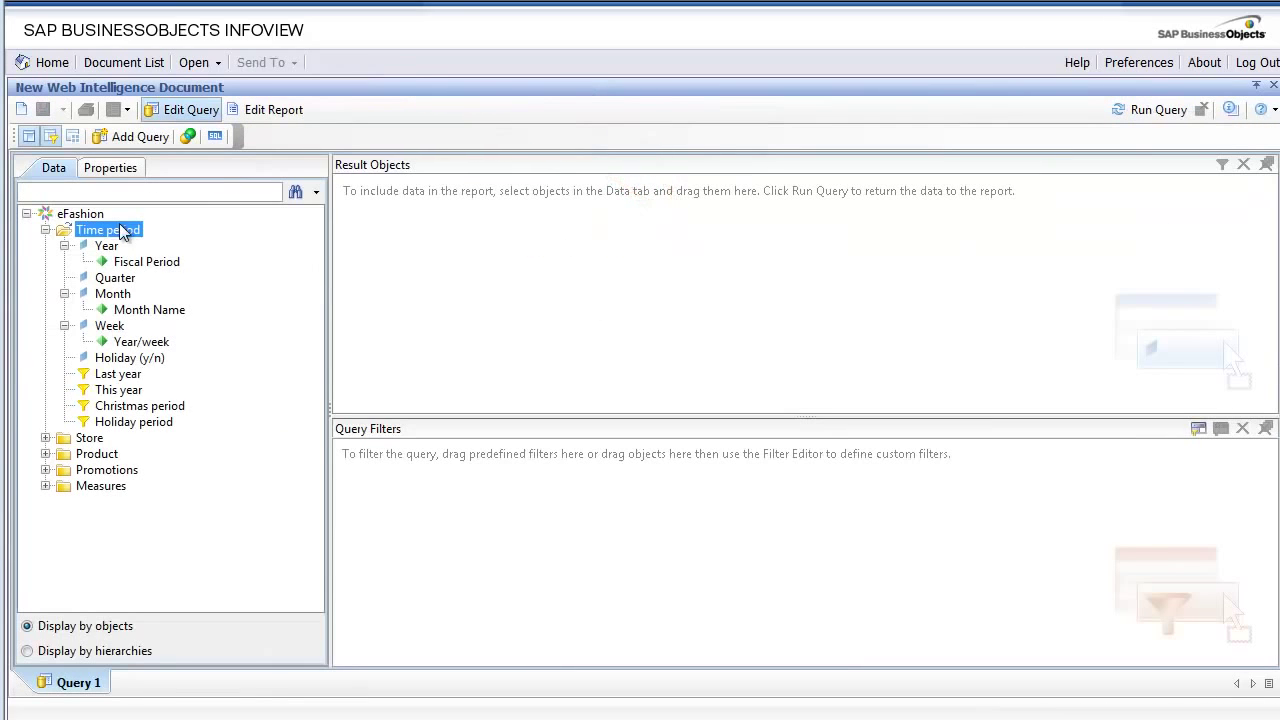
{"action": "left_click", "coordinate": [80, 214]}
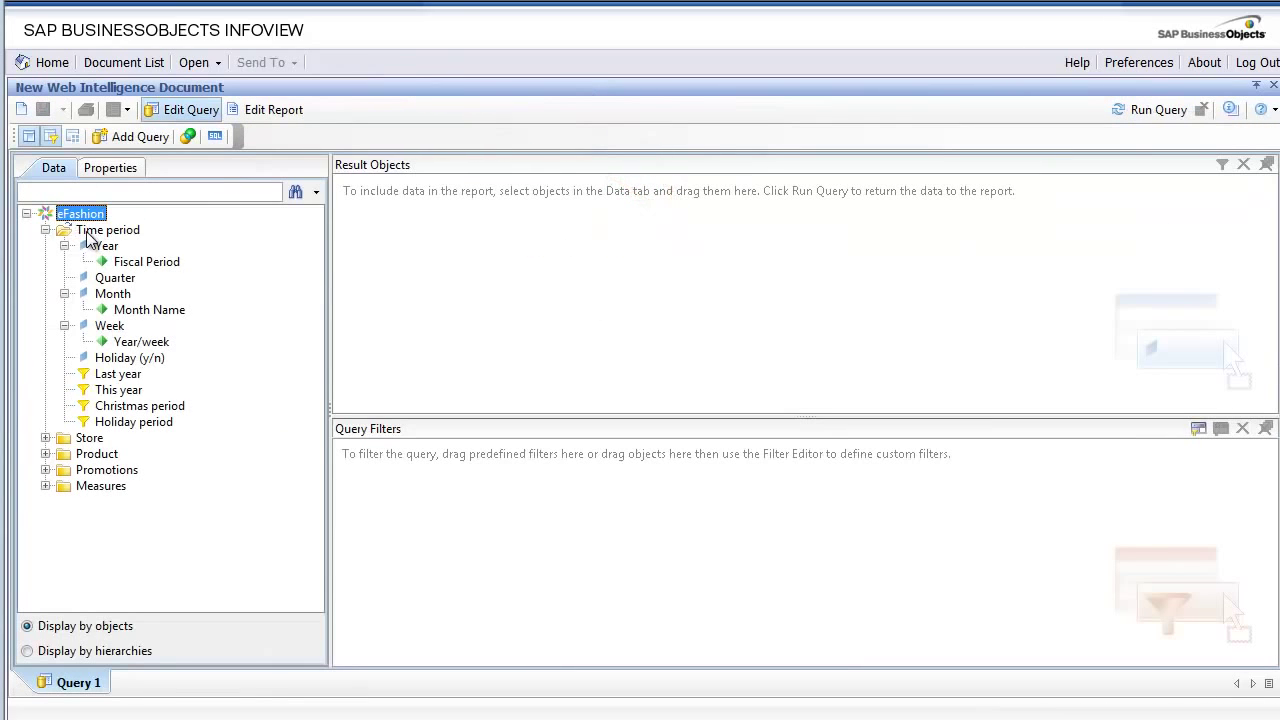
{"action": "left_click_drag", "start_coordinate": [90, 232], "coordinate": [677, 258]}
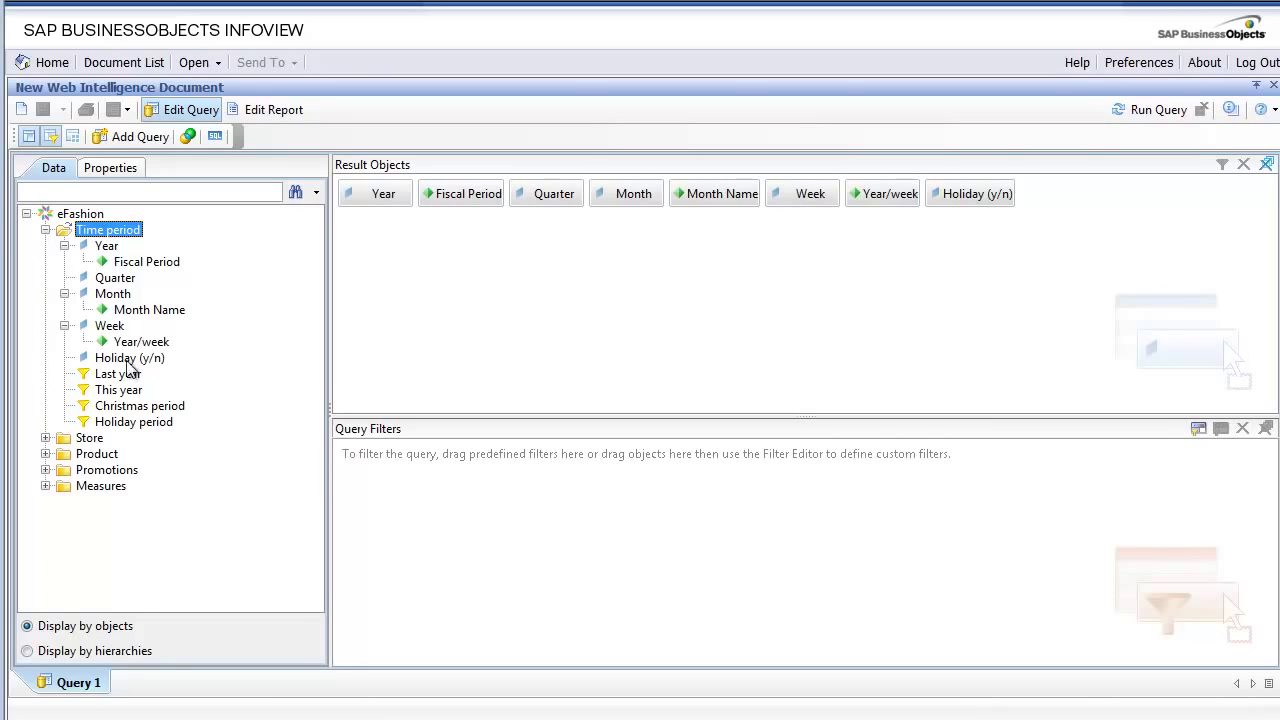
{"action": "left_click", "coordinate": [45, 230]}
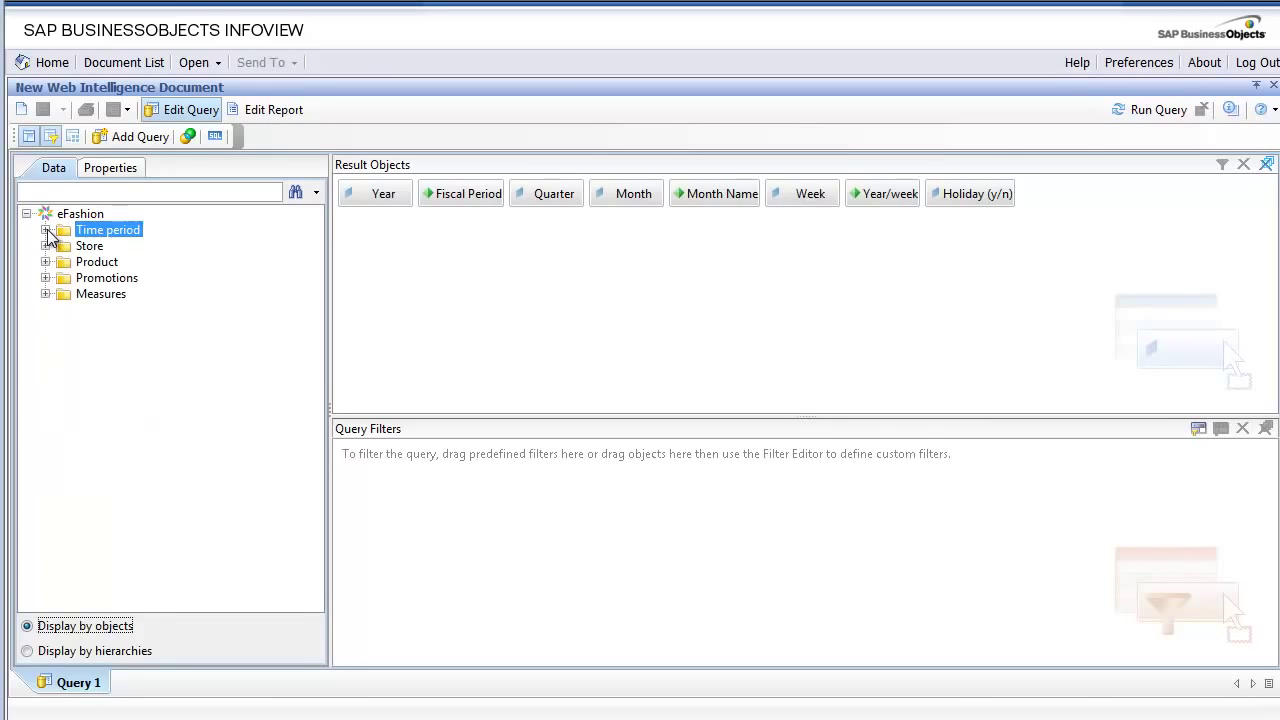
{"action": "left_click", "coordinate": [45, 230]}
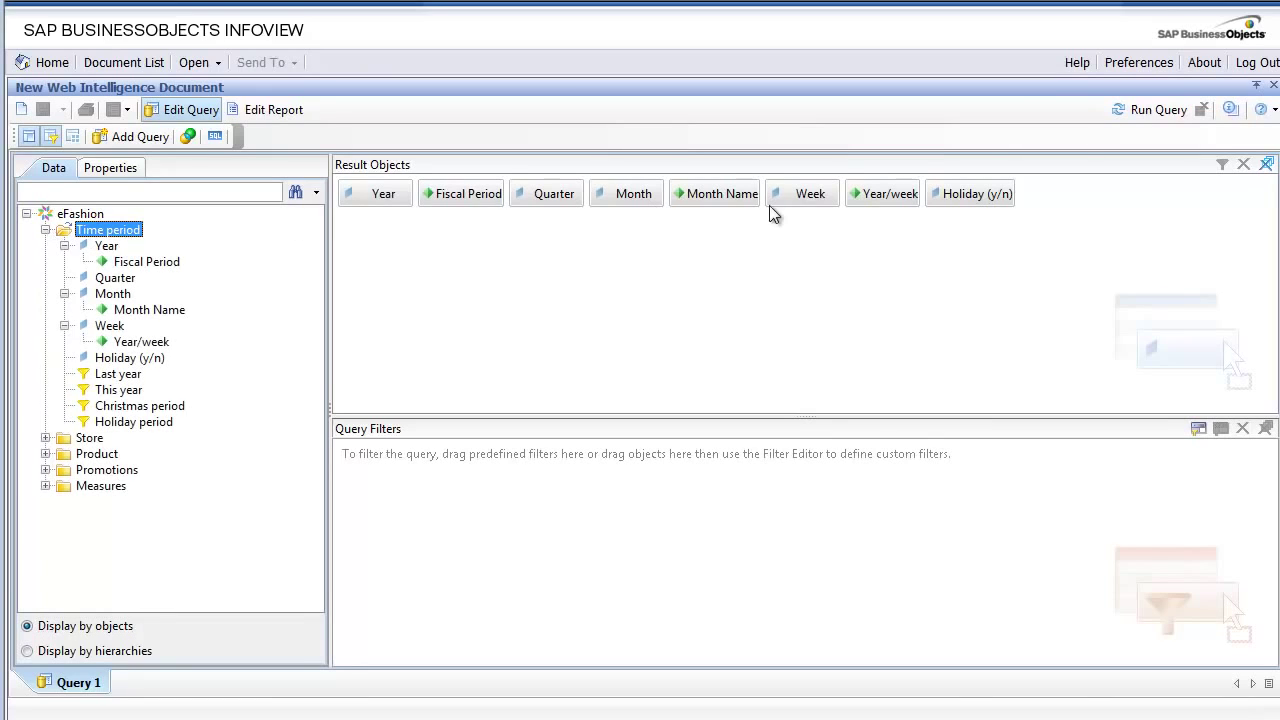
- Run the query and switch the report to structure view
{"action": "left_click", "coordinate": [1152, 111]}
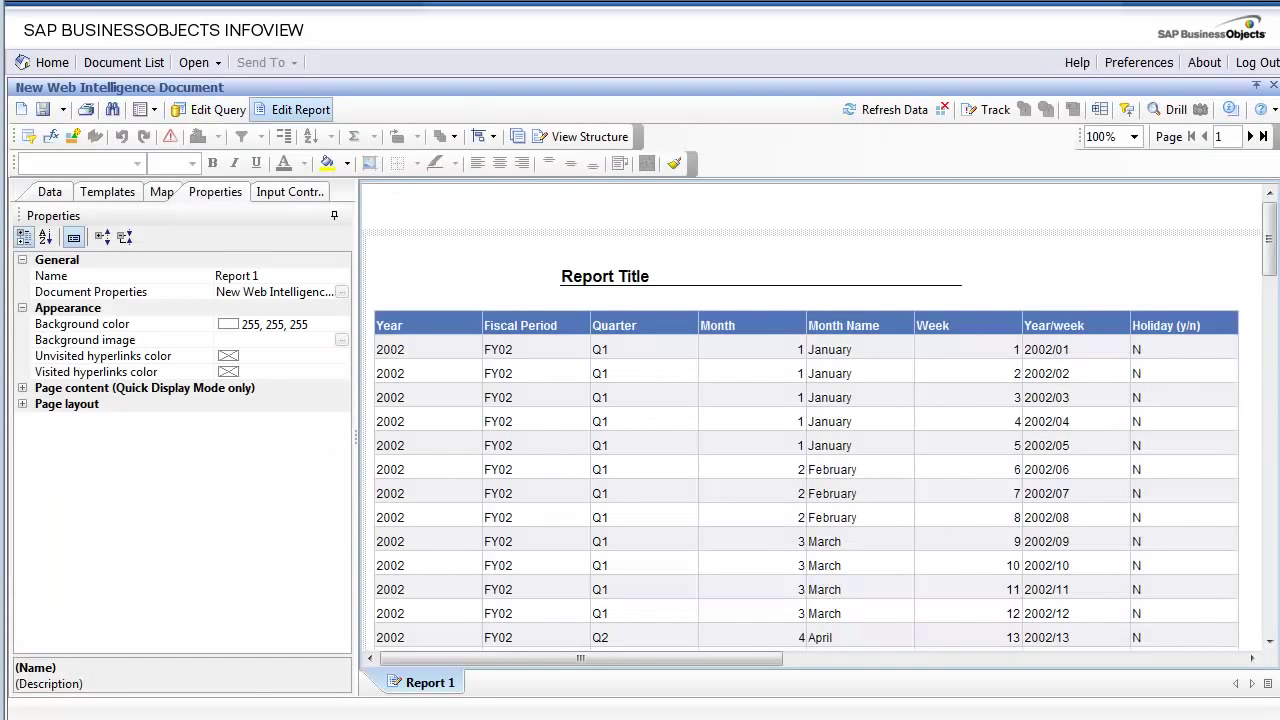
{"action": "left_click", "coordinate": [585, 136]}
{"action": "left_click", "coordinate": [589, 330]}
{"action": "left_click", "coordinate": [909, 336]}
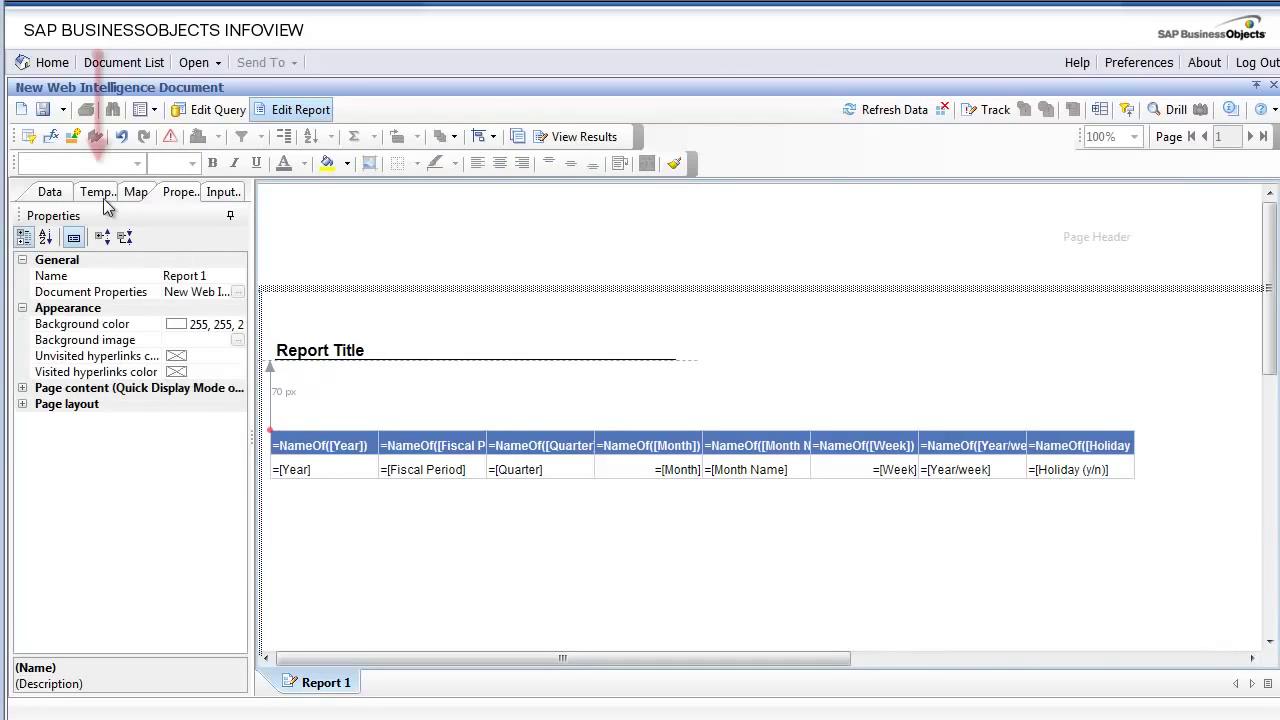
- Drag two Blank Cells from Free-Standing Cells onto the report, one at the page header's right
{"action": "left_click", "coordinate": [97, 192]}
{"action": "left_click", "coordinate": [42, 445]}
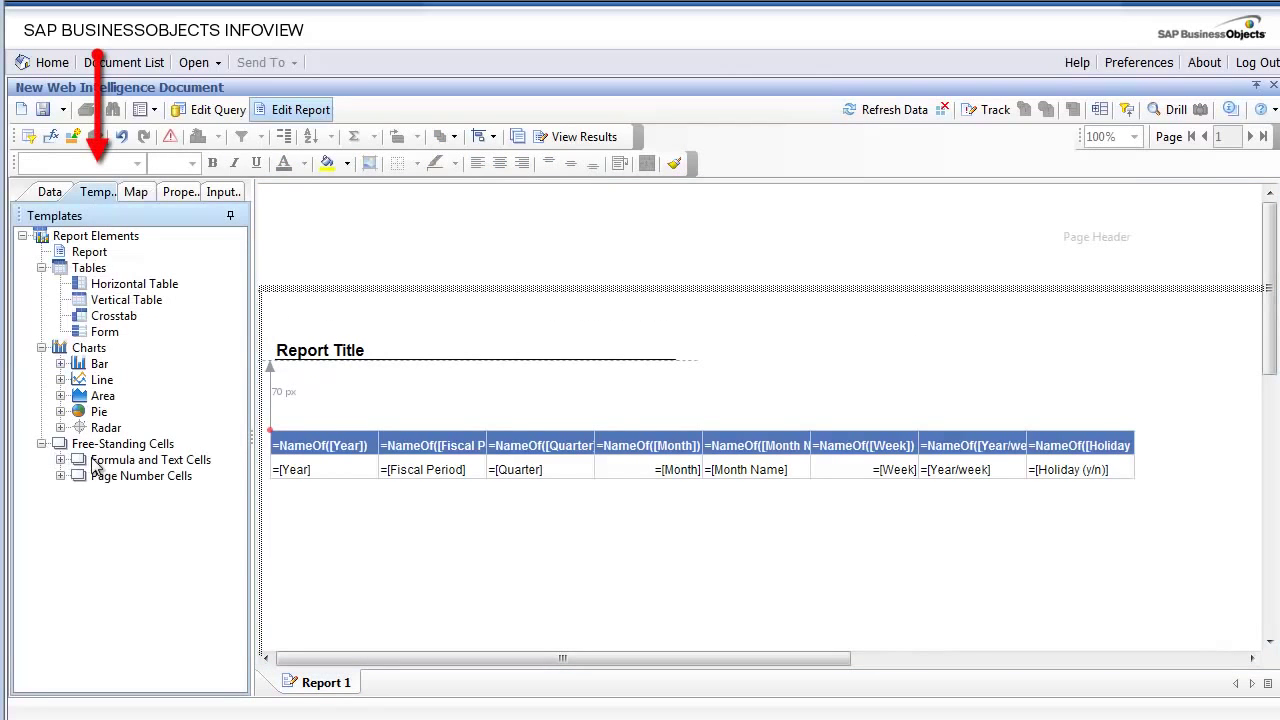
{"action": "left_click", "coordinate": [60, 460]}
{"action": "left_click_drag", "start_coordinate": [136, 476], "coordinate": [1054, 217]}
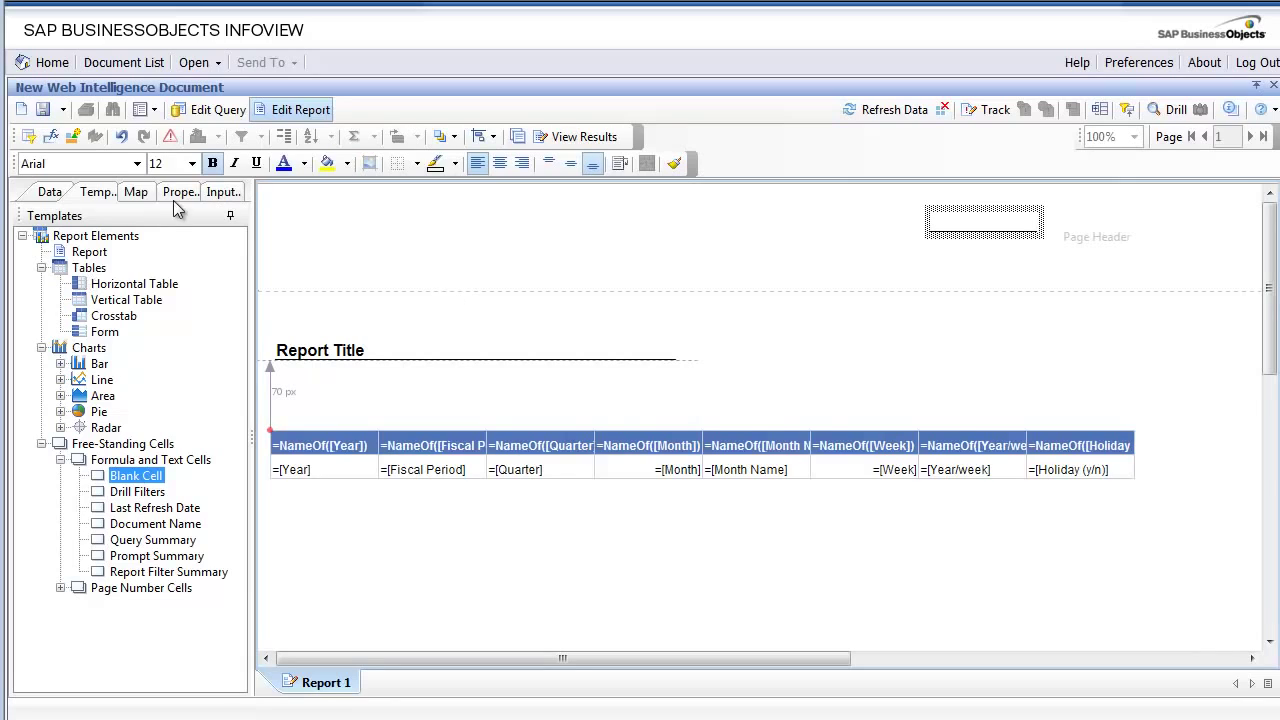
{"action": "left_click_drag", "start_coordinate": [155, 482], "coordinate": [930, 333]}
- Turn off the bottom border of the new page-header blank cell in the Border Editor
{"action": "left_click", "coordinate": [176, 192]}
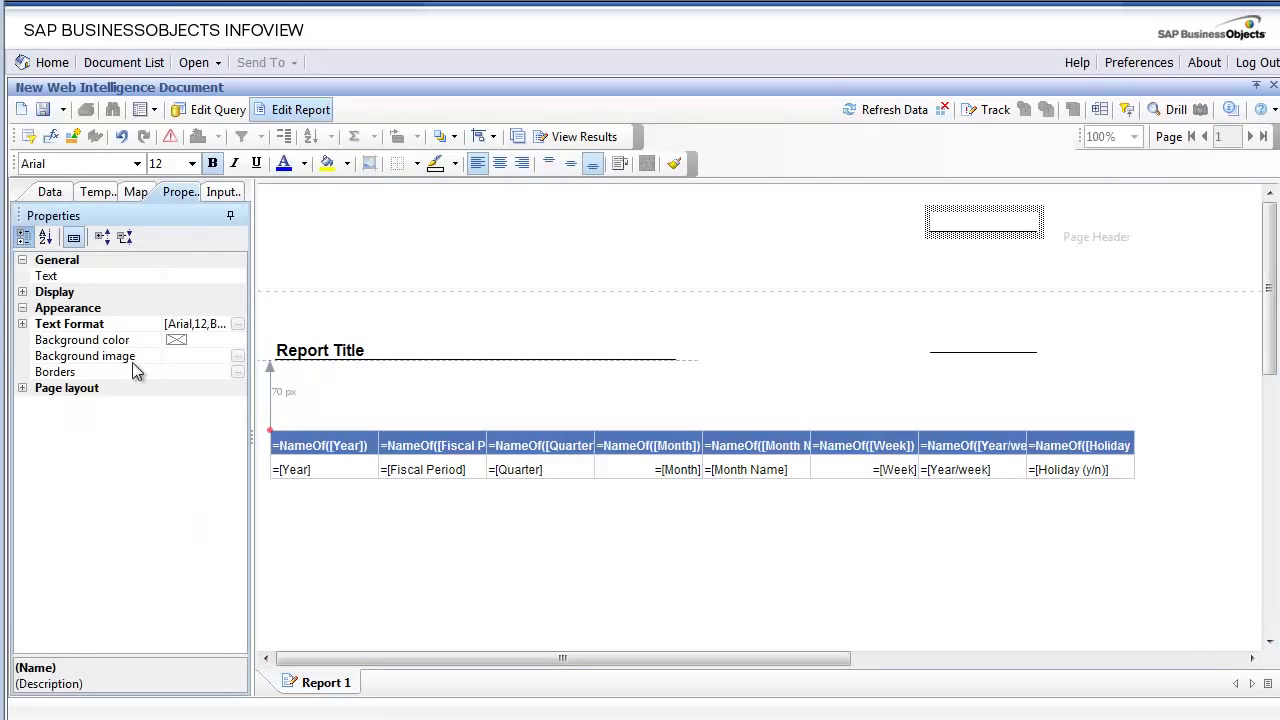
{"action": "left_click", "coordinate": [237, 372]}
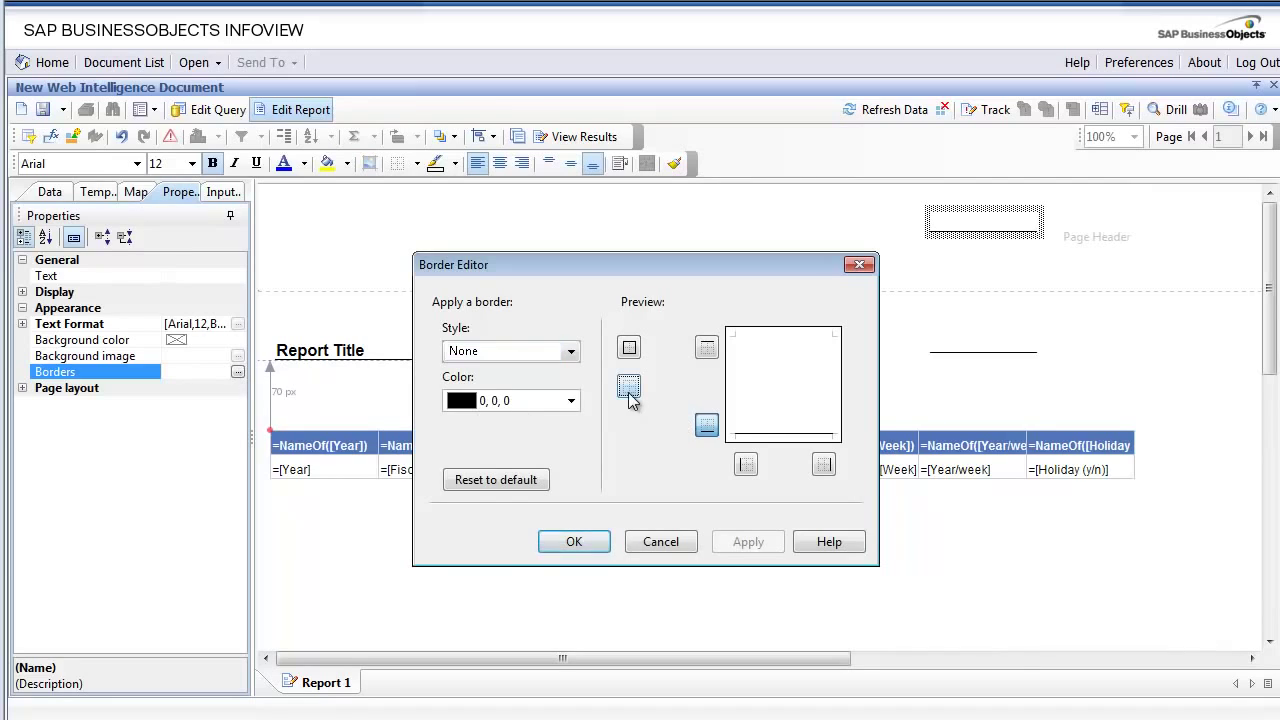
{"action": "left_click", "coordinate": [743, 545]}
{"action": "left_click", "coordinate": [574, 542]}
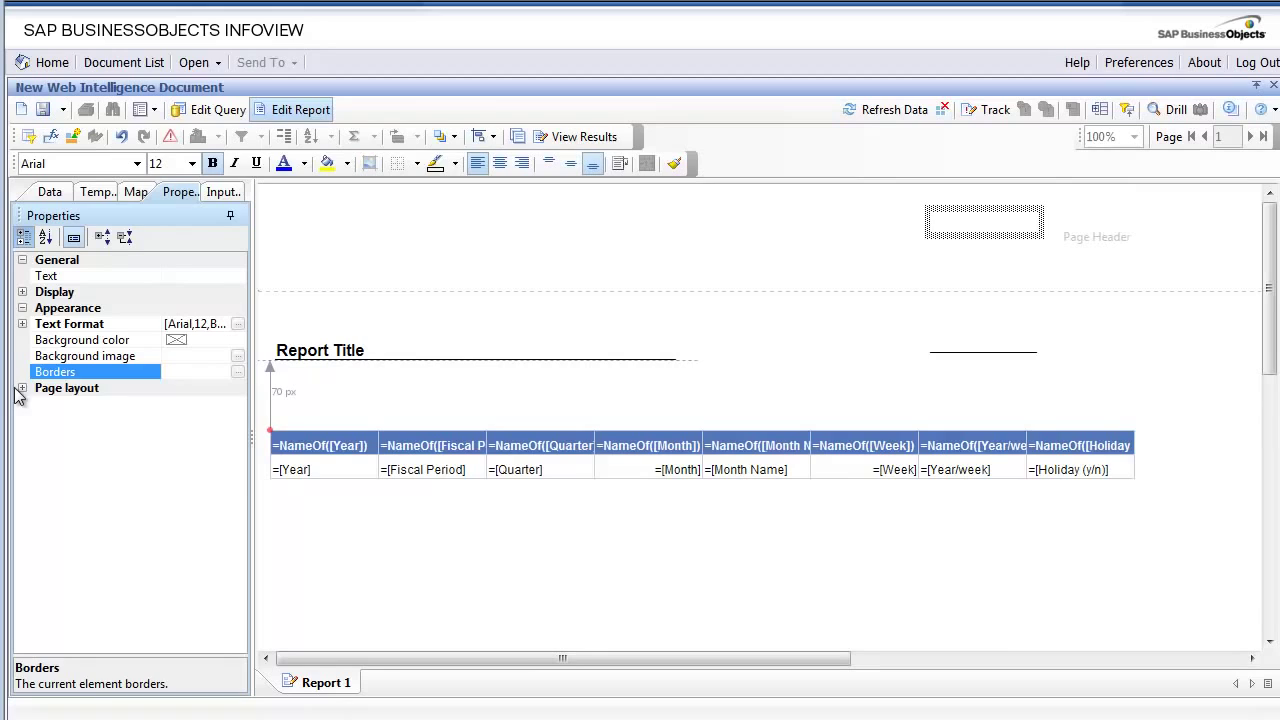
{"action": "left_click", "coordinate": [23, 325]}
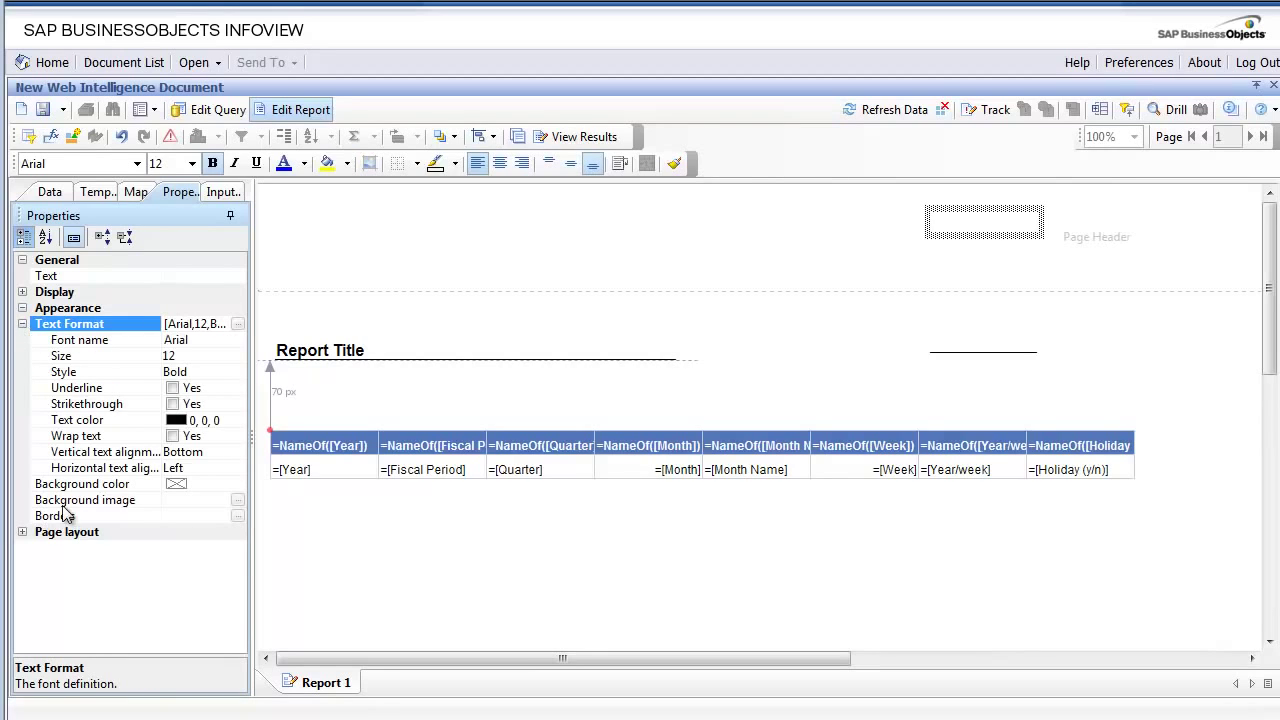
{"action": "left_click", "coordinate": [160, 500]}
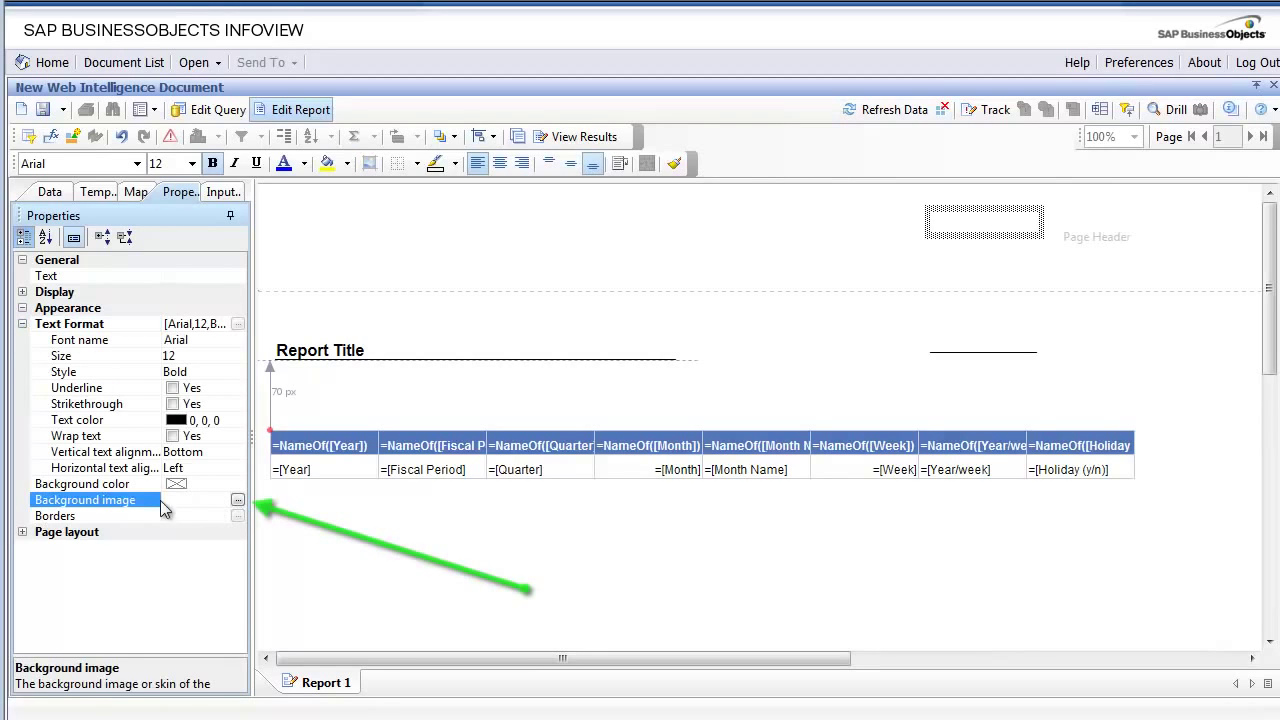
- Set the header cell's background image to the pasted LetsLearnBI-Logo9.png web URL
{"action": "left_click", "coordinate": [24, 325]}
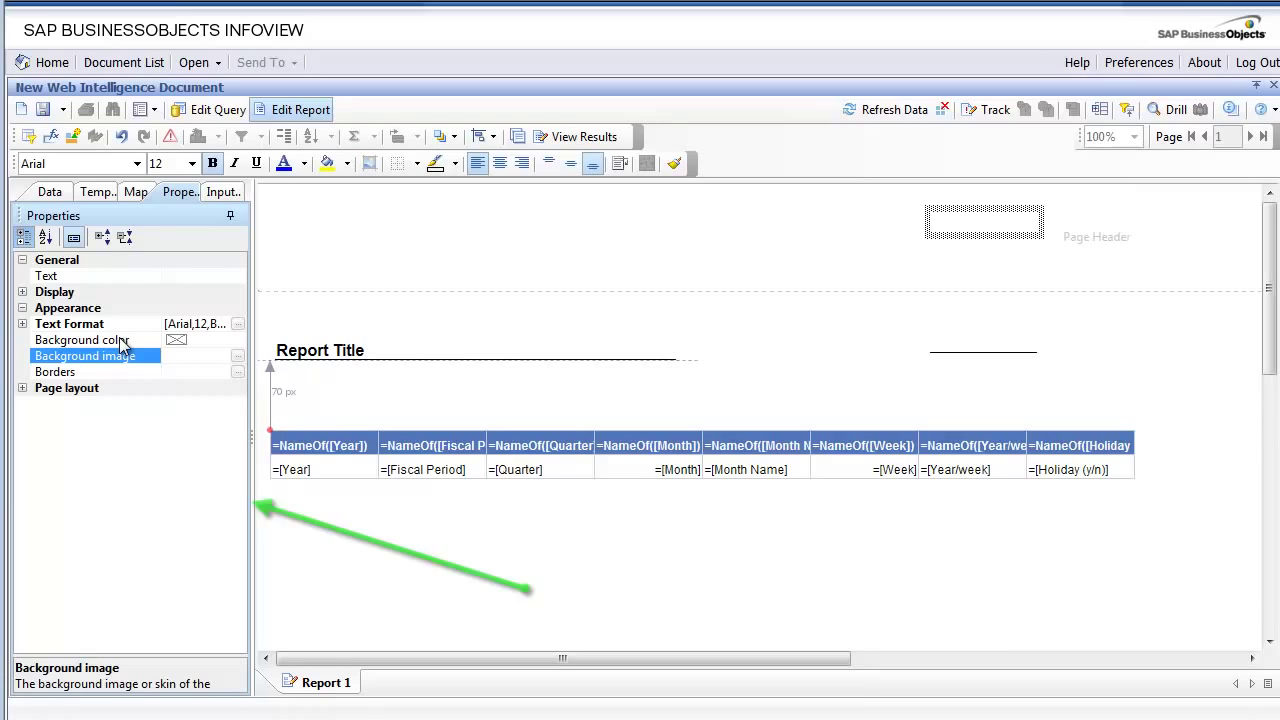
{"action": "left_click", "coordinate": [238, 357]}
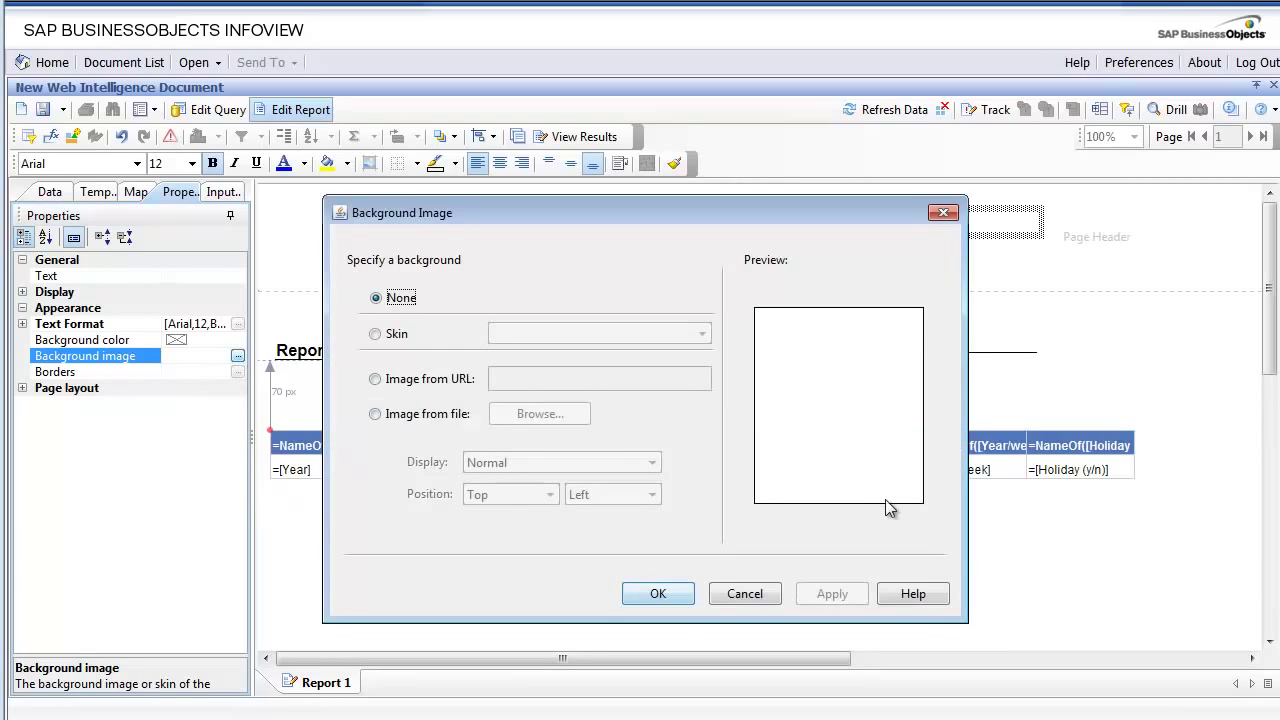
{"action": "left_click", "coordinate": [446, 384]}
{"action": "left_click", "coordinate": [573, 377]}
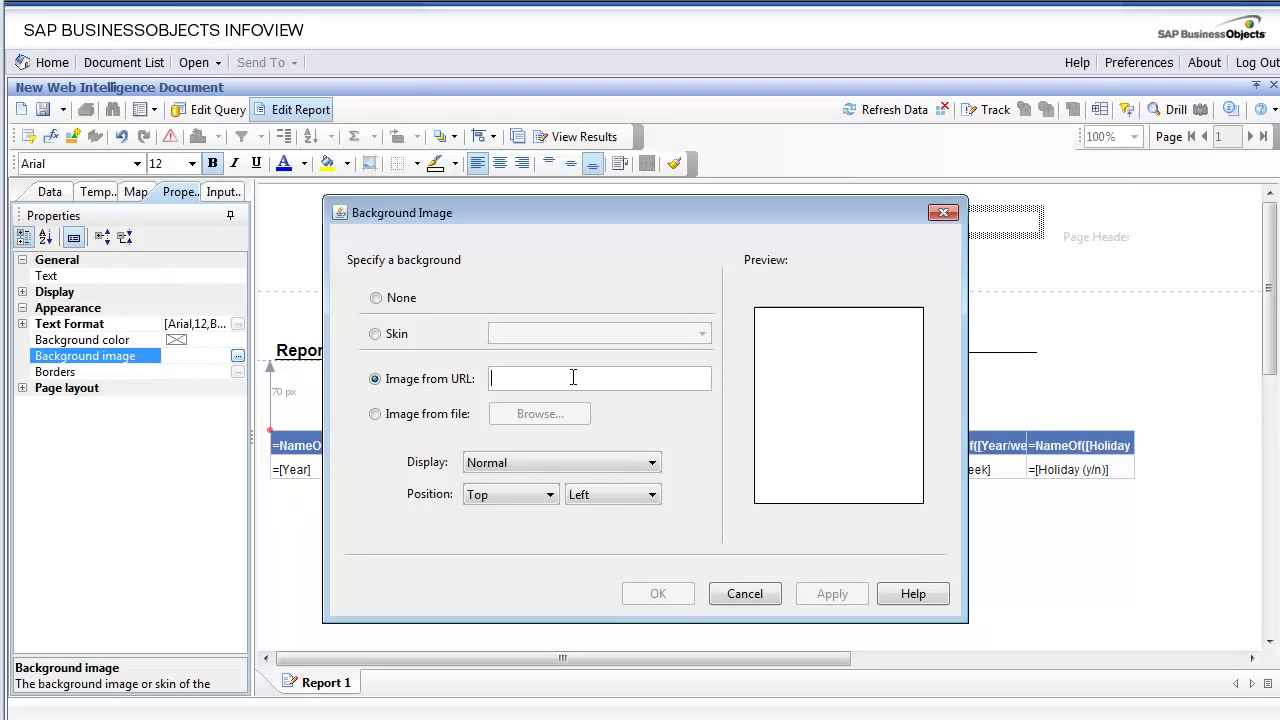
{"action": "key", "text": "ctrl+v"}
{"action": "left_click", "coordinate": [831, 594]}
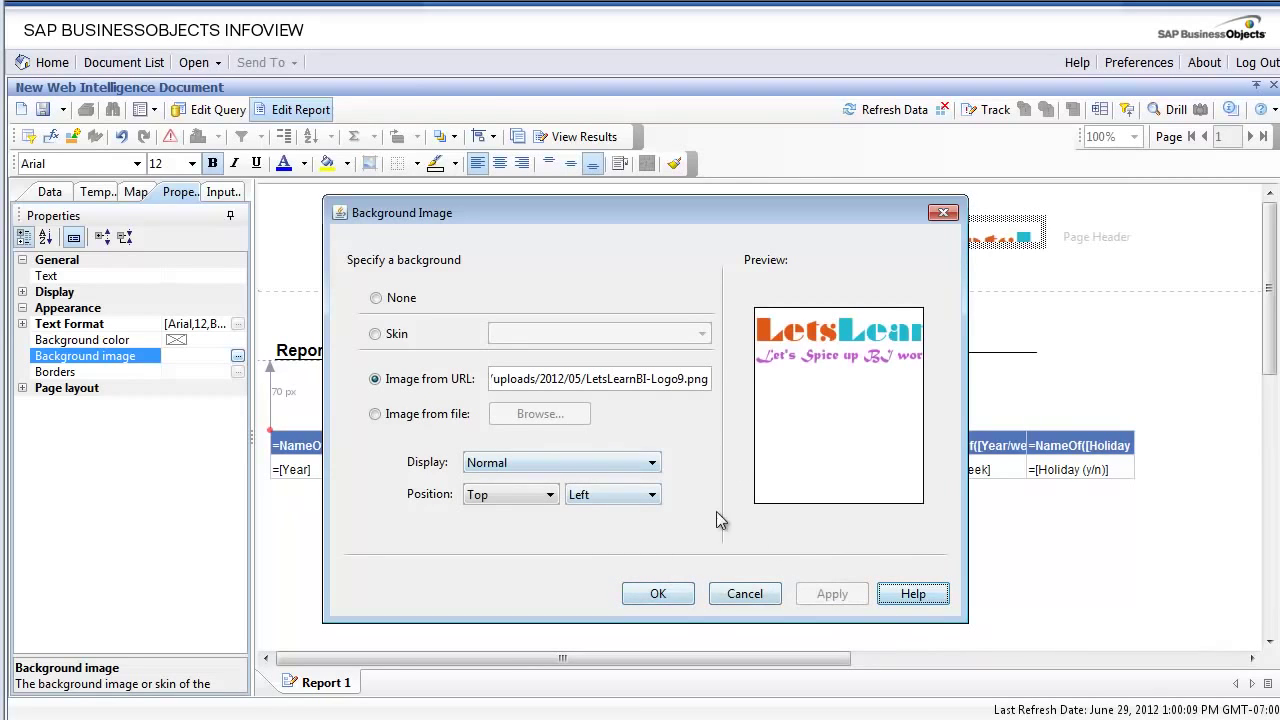
- Display the URL logo as Normal, positioned Top/Left, and confirm
{"action": "left_click", "coordinate": [530, 463]}
{"action": "left_click", "coordinate": [532, 484]}
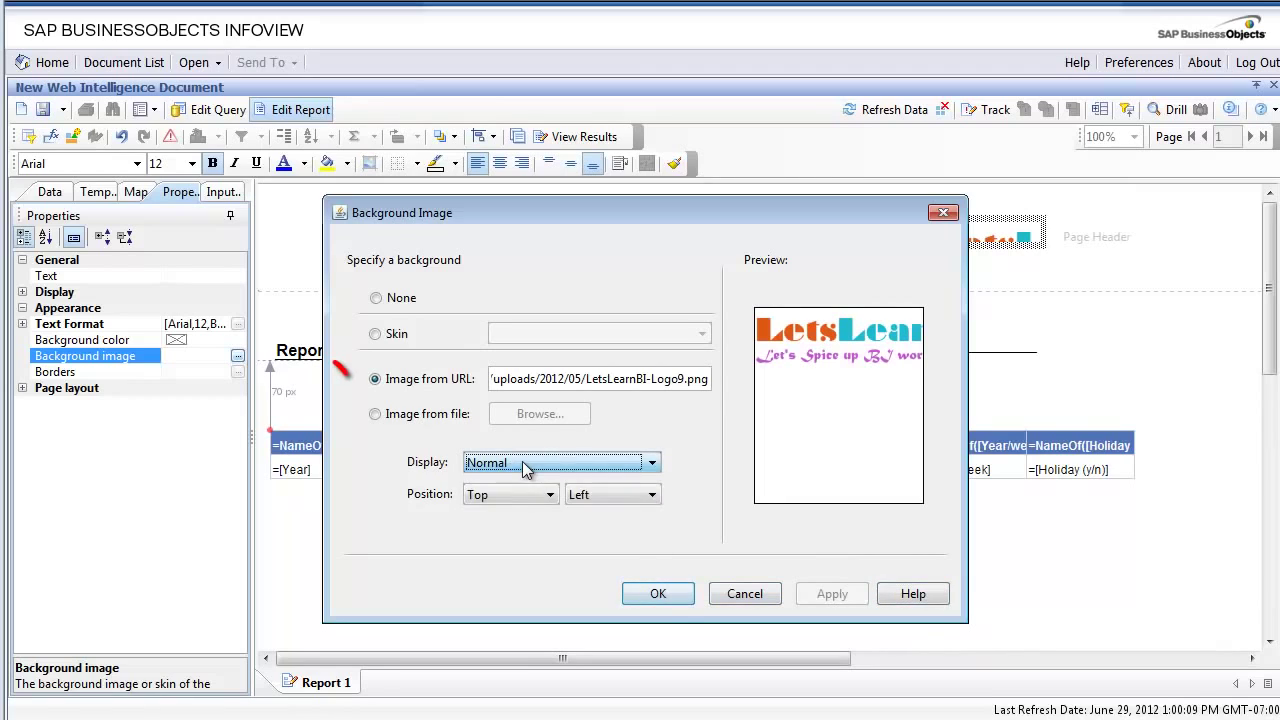
{"action": "left_click", "coordinate": [532, 492]}
{"action": "left_click", "coordinate": [505, 508]}
{"action": "left_click", "coordinate": [651, 494]}
{"action": "left_click", "coordinate": [590, 510]}
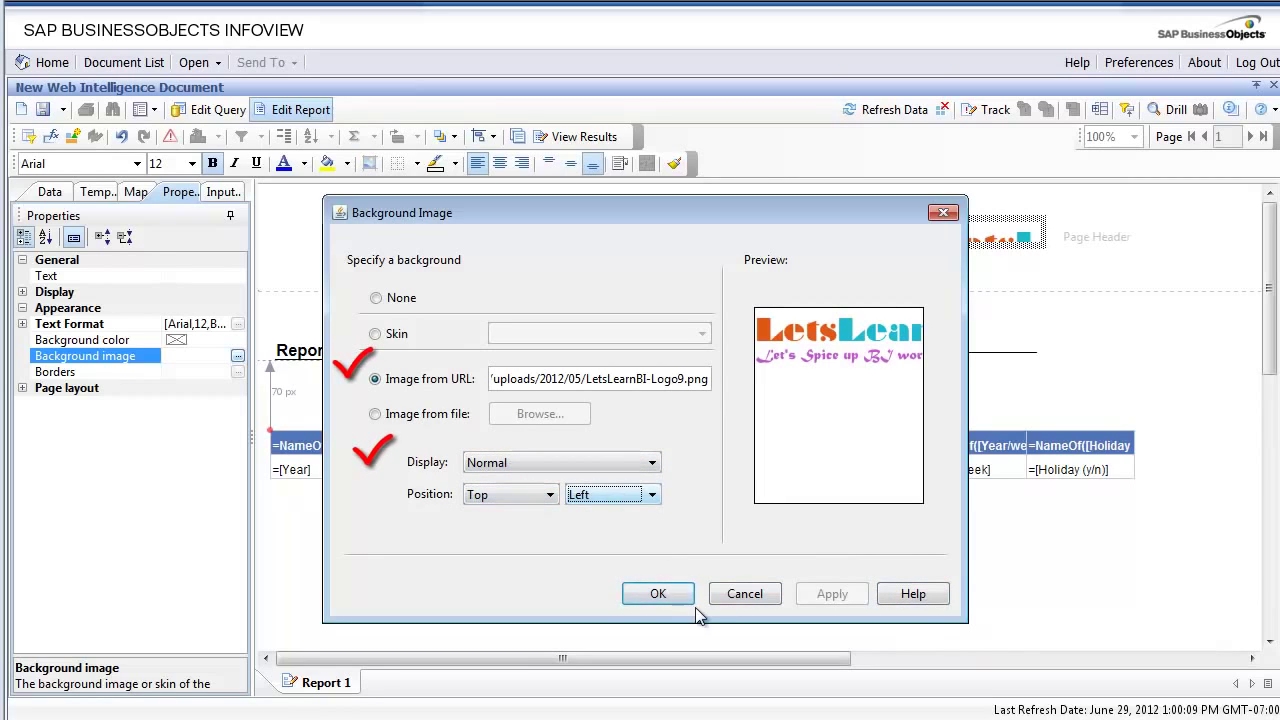
{"action": "left_click", "coordinate": [658, 594]}
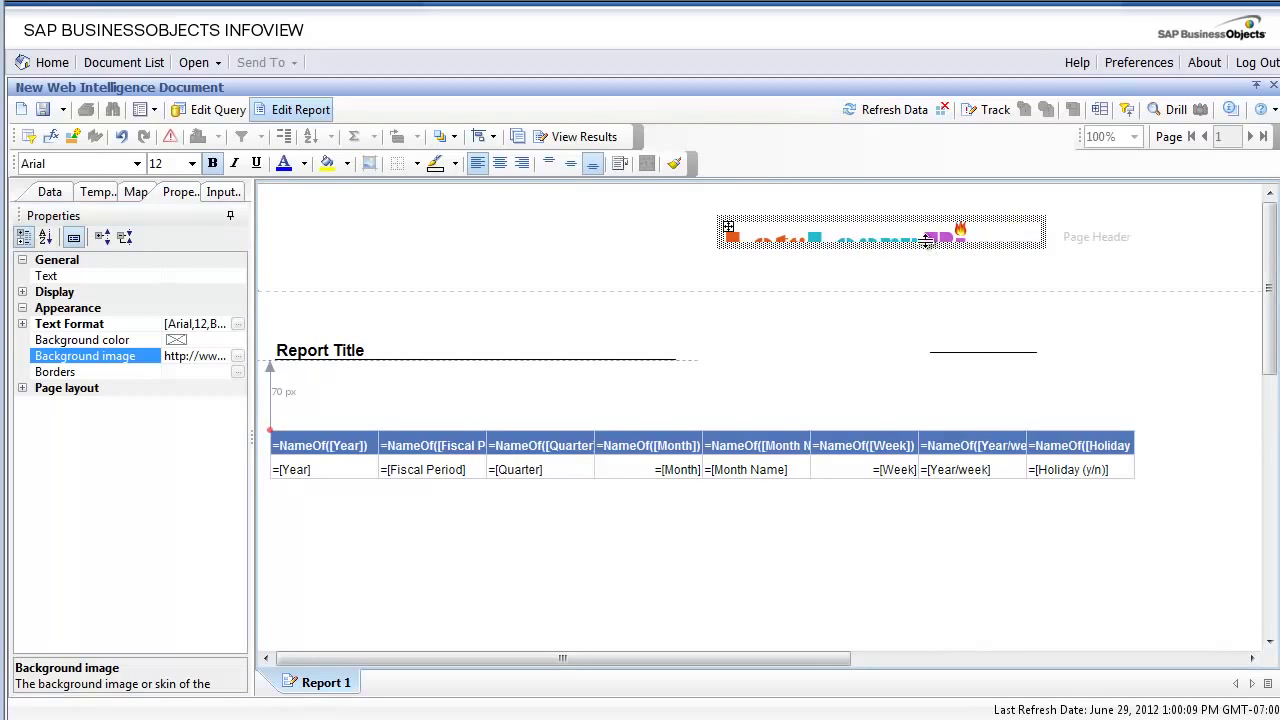
- Widen the web logo cell so the whole logo shows
{"action": "left_click", "coordinate": [1049, 254]}
{"action": "left_click", "coordinate": [1038, 246]}
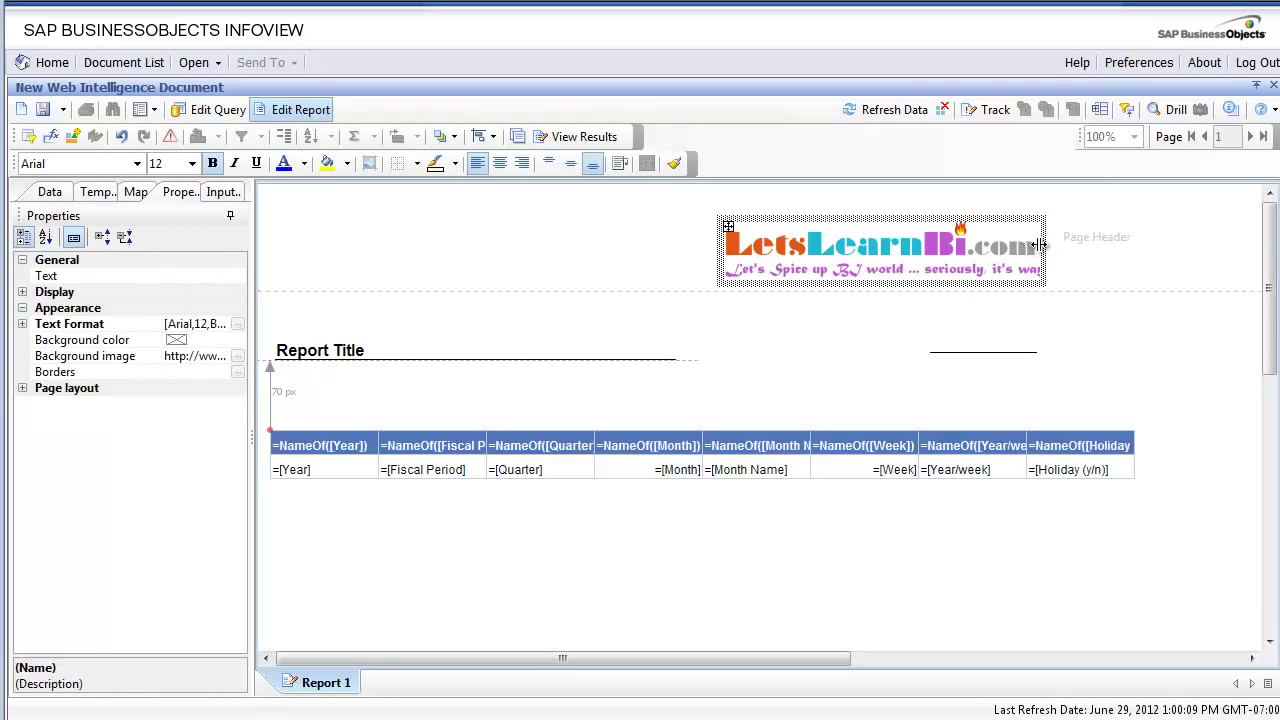
{"action": "left_click", "coordinate": [1049, 252]}
{"action": "left_click", "coordinate": [1040, 246]}
{"action": "left_click_drag", "start_coordinate": [1040, 246], "coordinate": [1137, 247]}
- Move the empty cell into the top-left corner of the page header
{"action": "left_click", "coordinate": [1094, 293]}
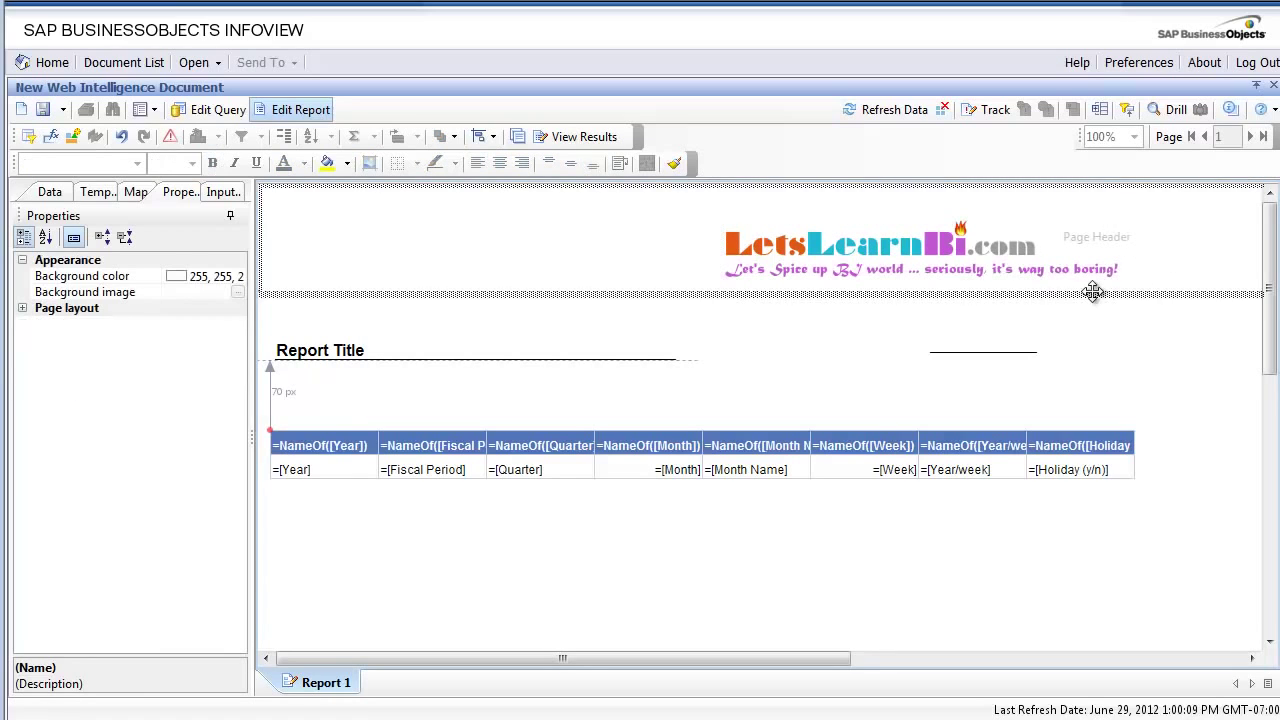
{"action": "left_click", "coordinate": [966, 268]}
{"action": "left_click", "coordinate": [580, 244]}
{"action": "left_click", "coordinate": [991, 343]}
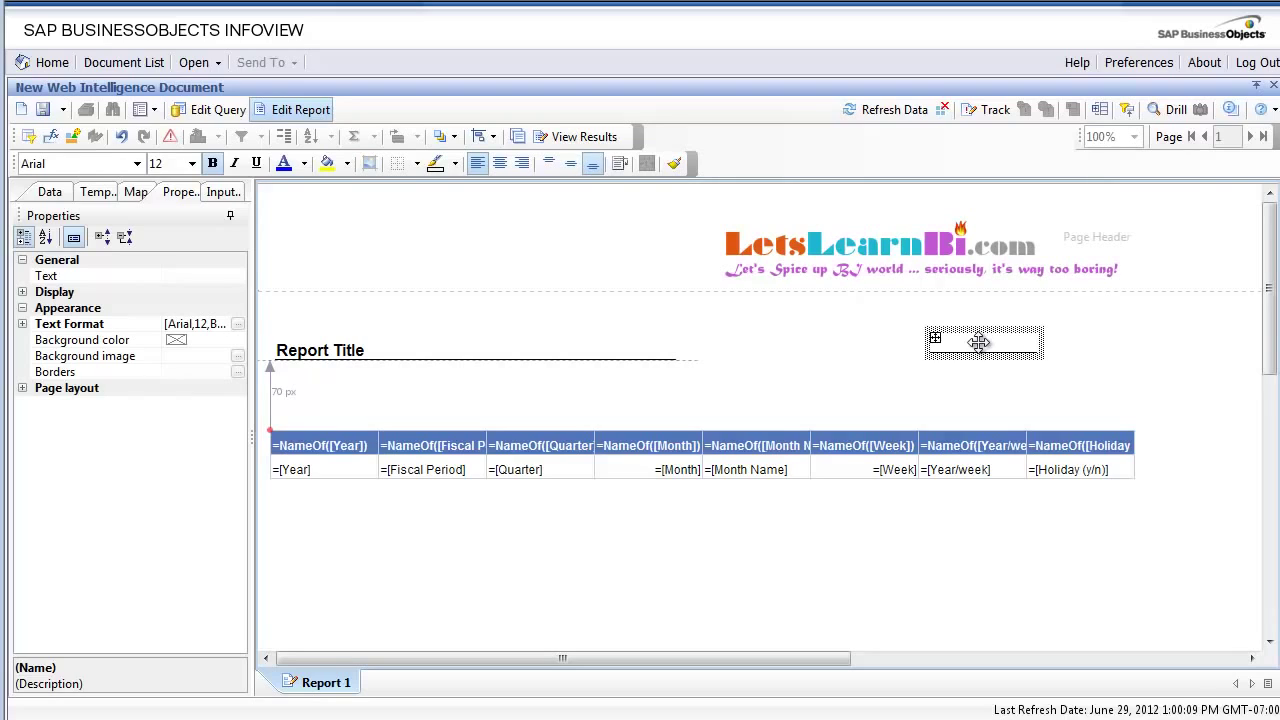
{"action": "left_click_drag", "start_coordinate": [343, 247], "coordinate": [347, 246]}
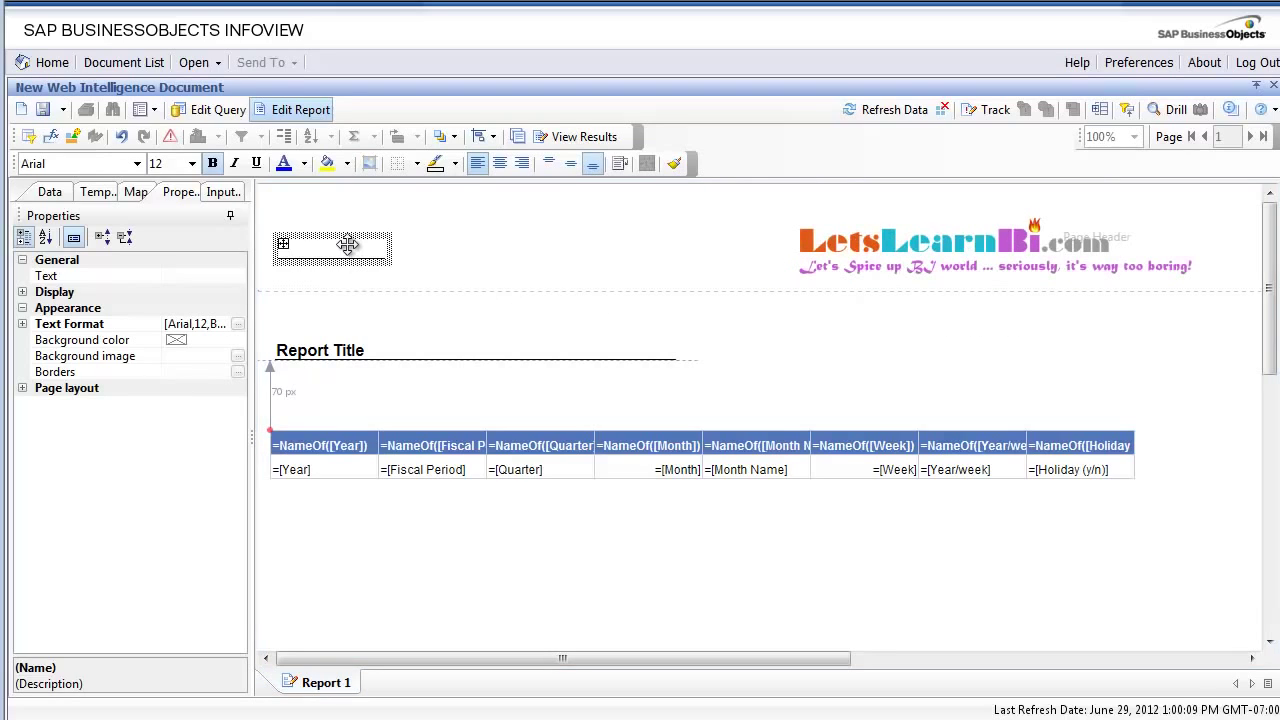
- Load LetsLearnBI Logo.png from the local PC as the cell's background image
{"action": "left_click", "coordinate": [238, 357]}
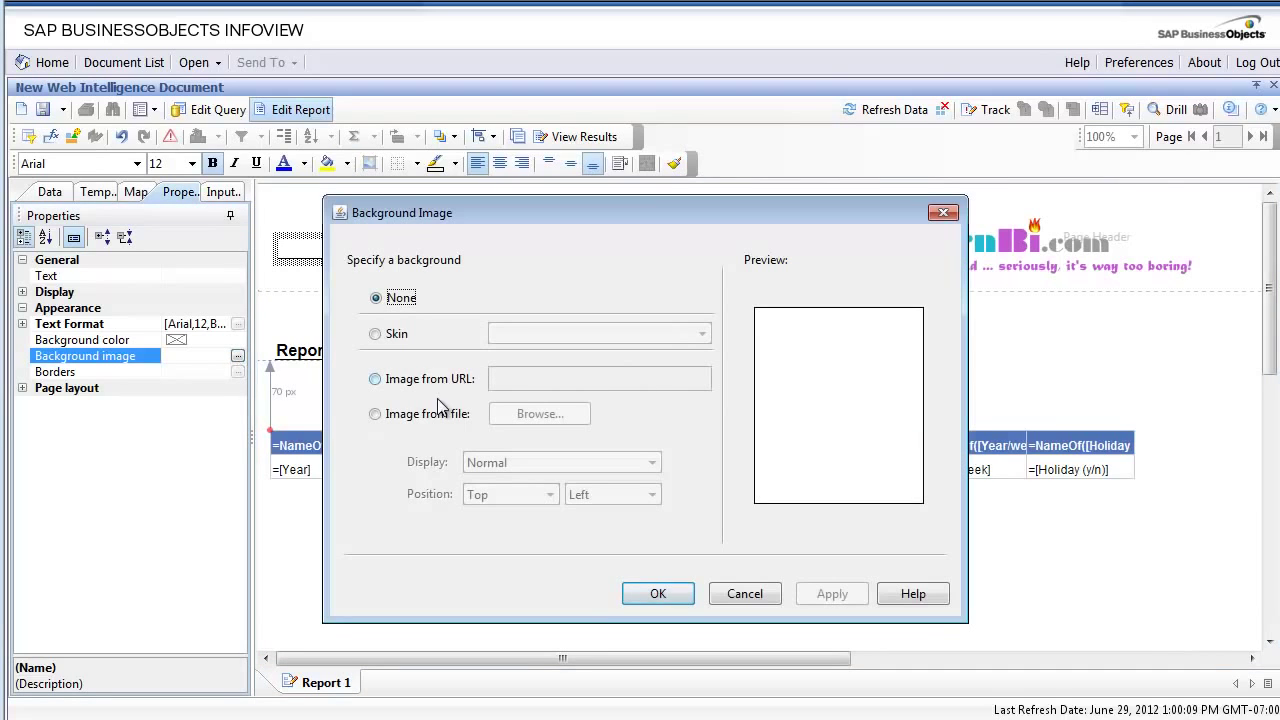
{"action": "left_click", "coordinate": [437, 420]}
{"action": "left_click", "coordinate": [536, 414]}
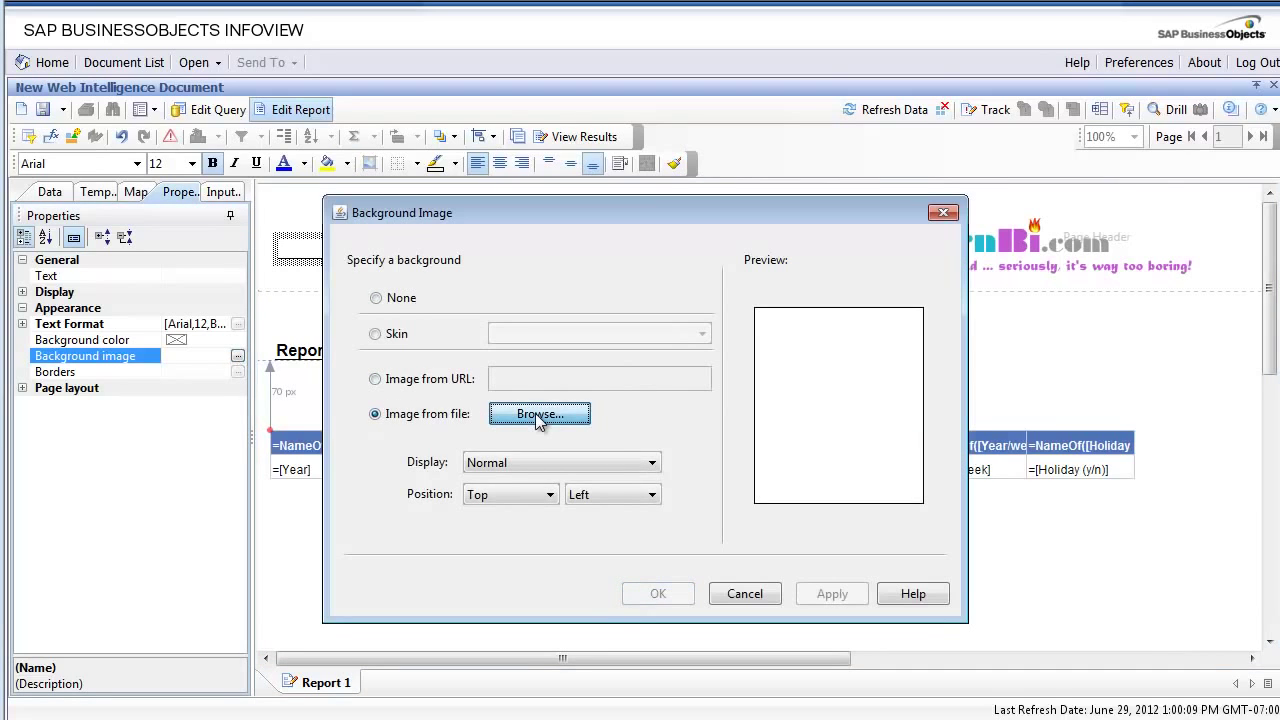
{"action": "left_click", "coordinate": [490, 270]}
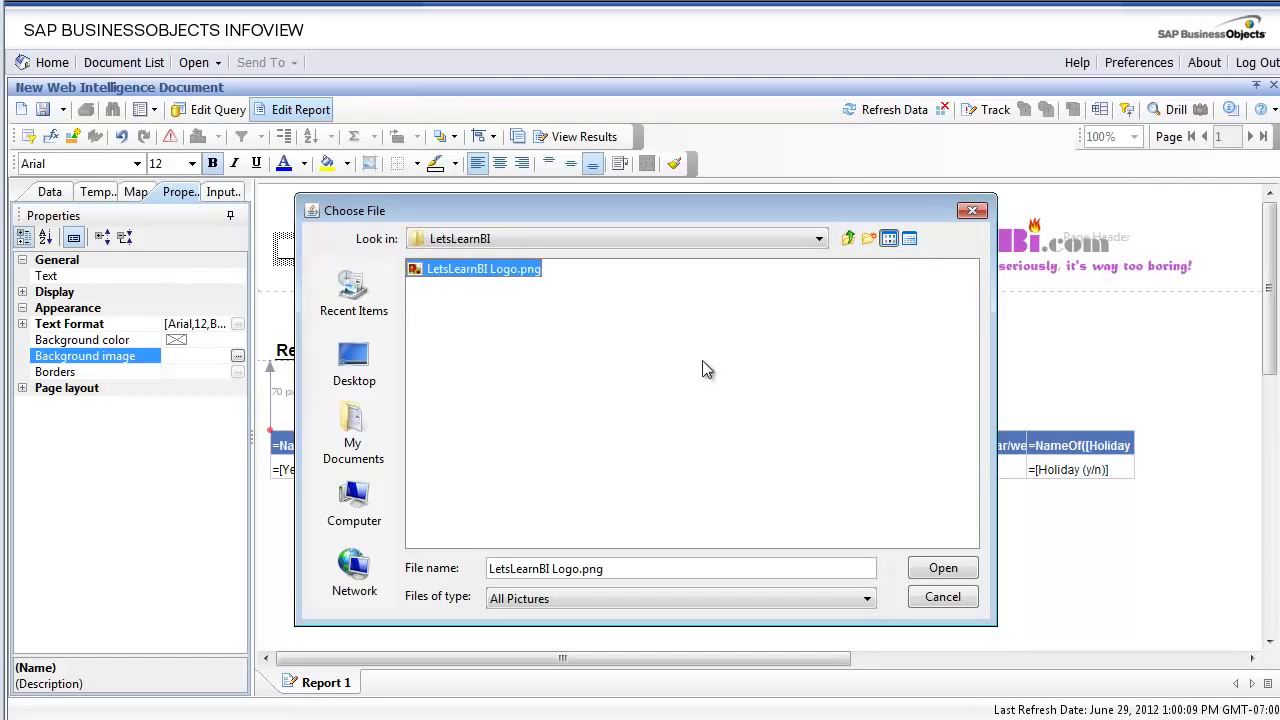
{"action": "left_click", "coordinate": [940, 569]}
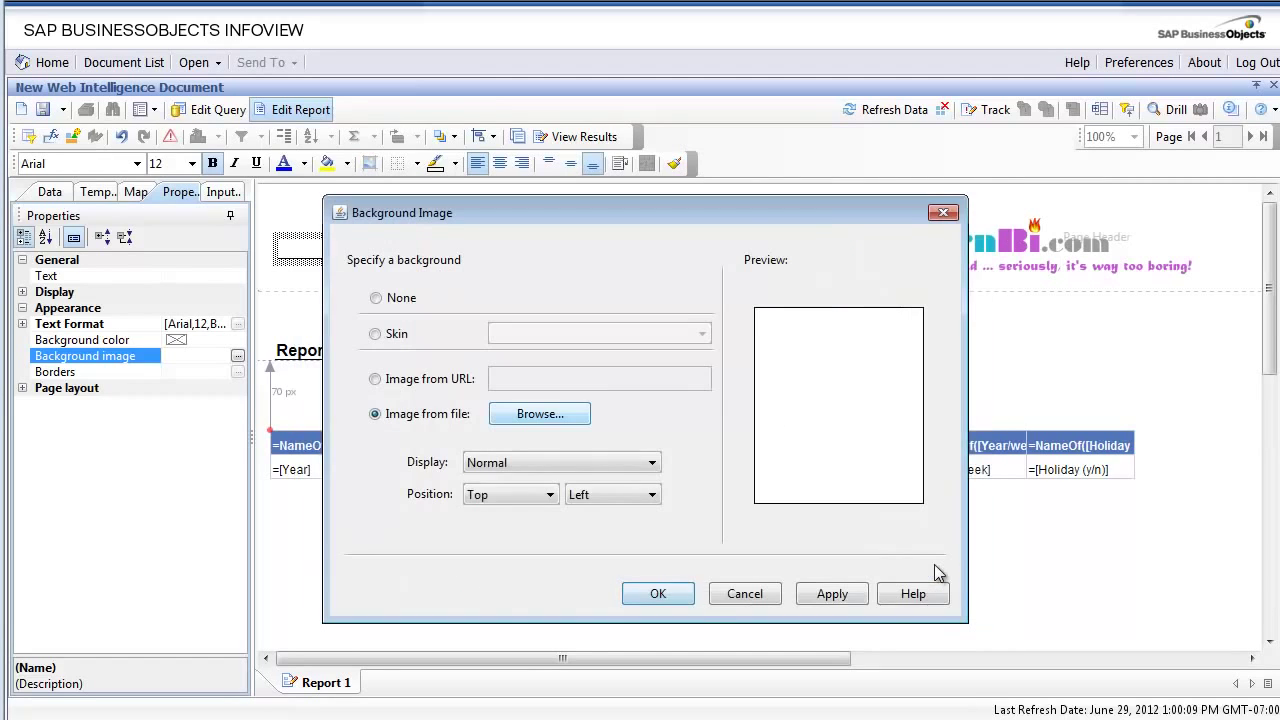
- Preview the local logo in Stretch and Tile display modes
{"action": "left_click", "coordinate": [535, 468]}
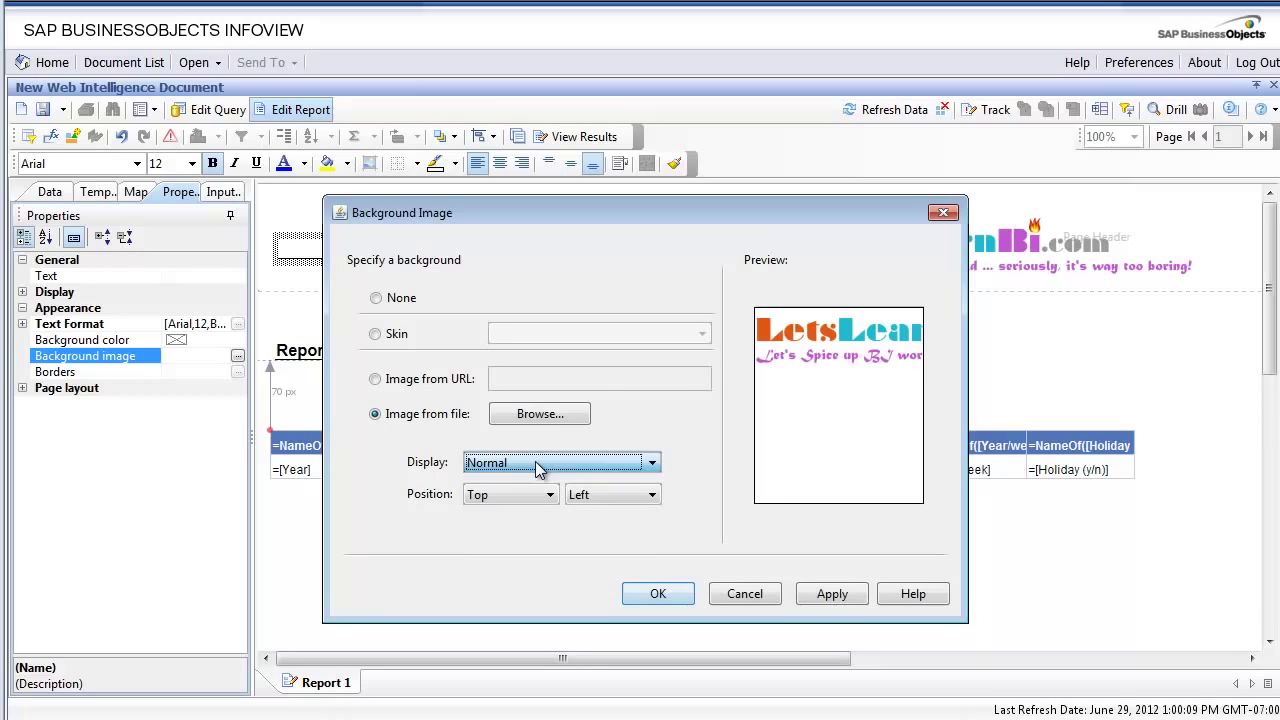
{"action": "left_click", "coordinate": [535, 494]}
{"action": "left_click", "coordinate": [535, 494]}
{"action": "left_click", "coordinate": [545, 465]}
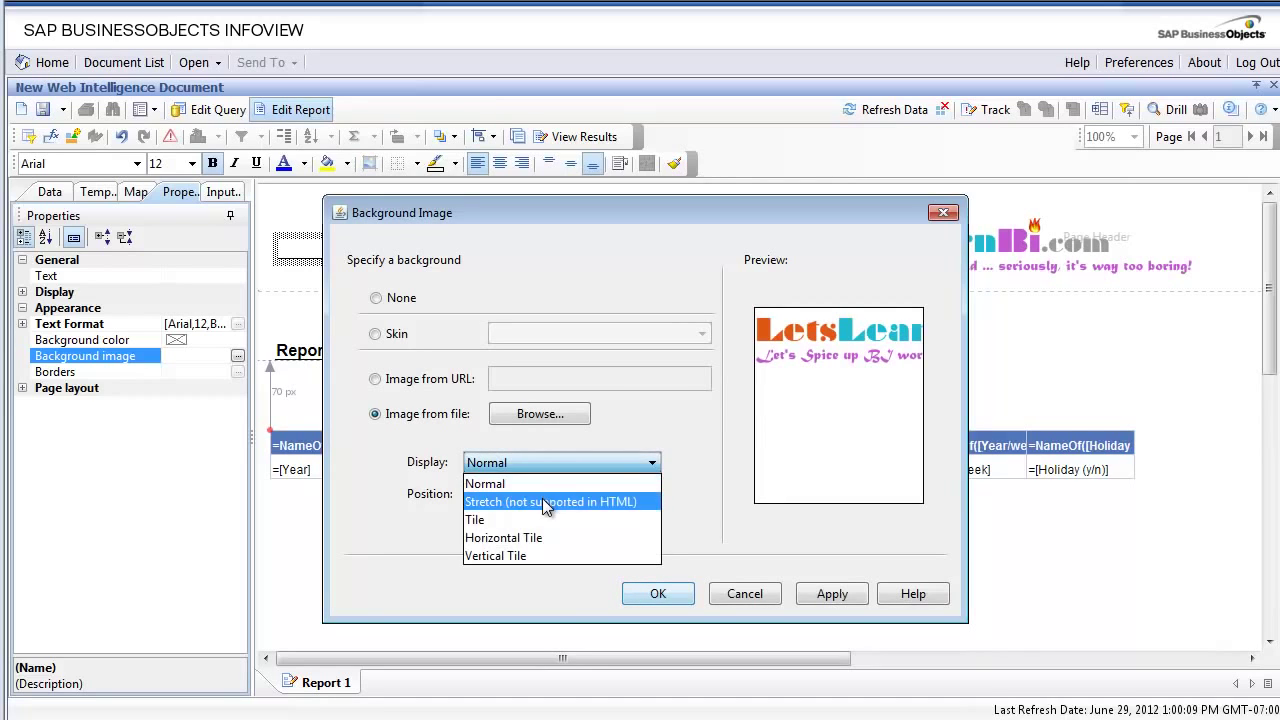
{"action": "left_click", "coordinate": [548, 501]}
{"action": "left_click", "coordinate": [556, 463]}
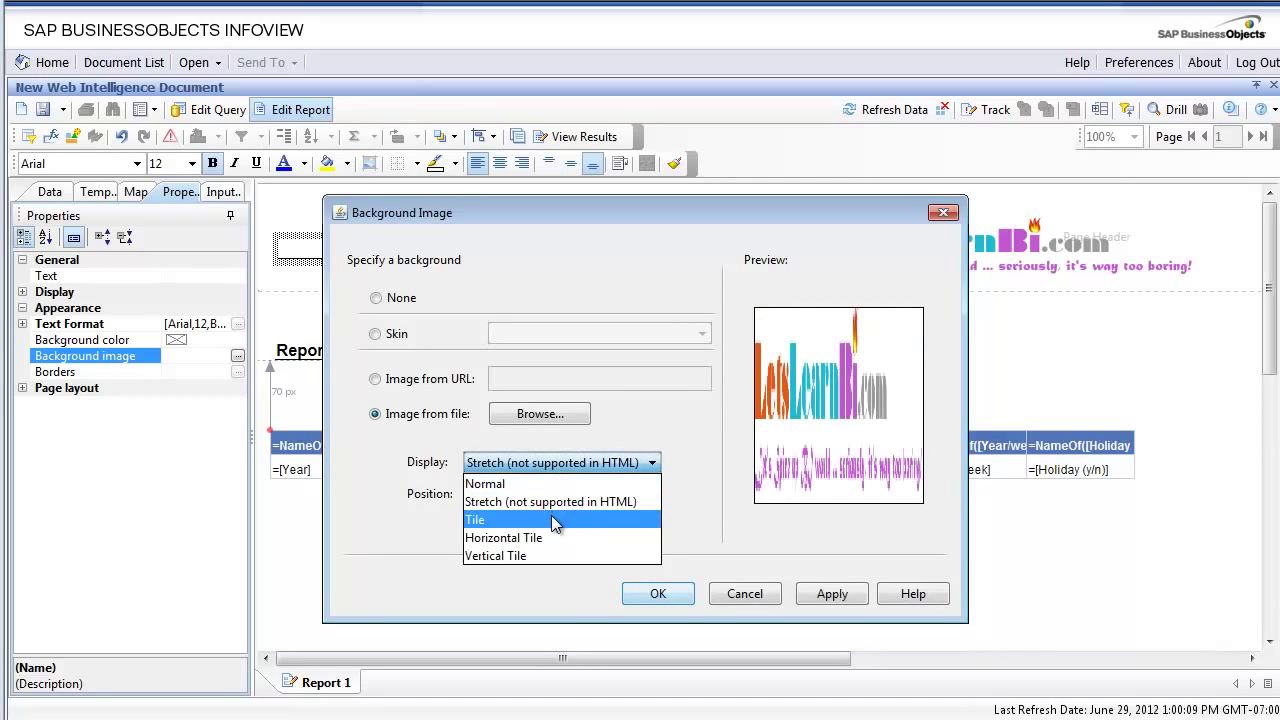
{"action": "left_click", "coordinate": [549, 519]}
- Try horizontal and vertical tiling, then apply the logo with Normal display
{"action": "left_click", "coordinate": [555, 463]}
{"action": "left_click", "coordinate": [555, 538]}
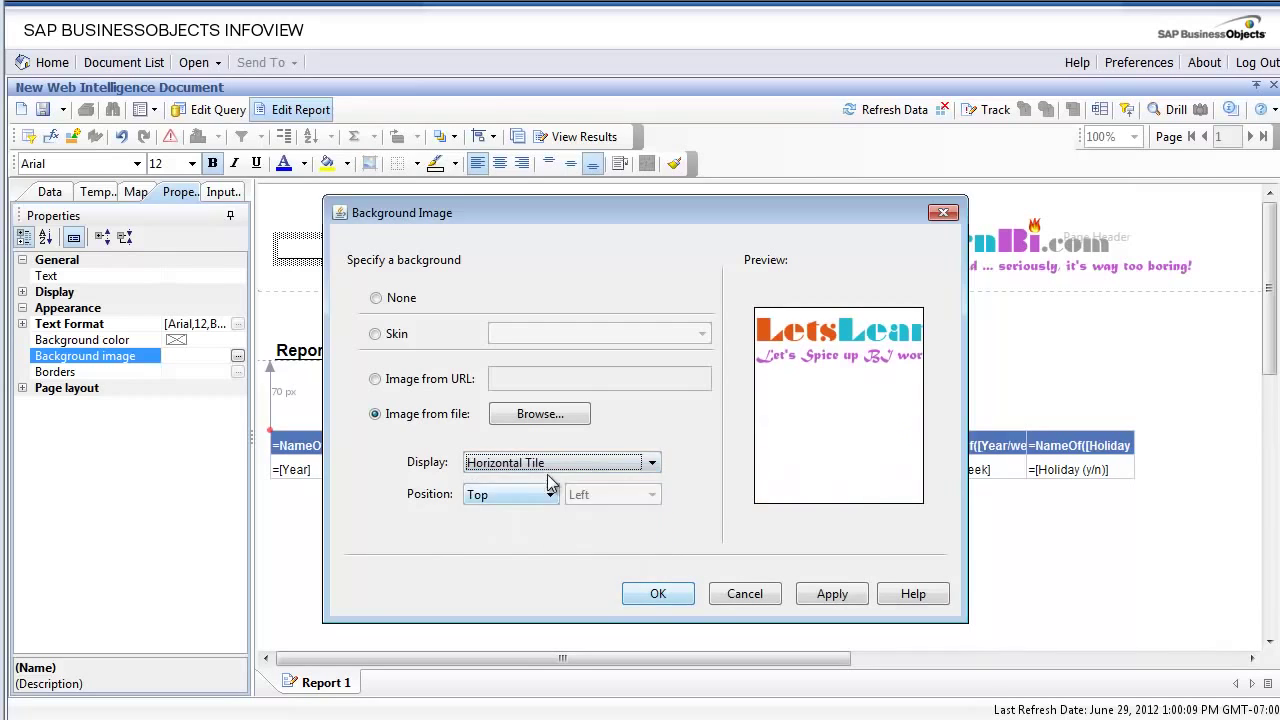
{"action": "left_click", "coordinate": [548, 465]}
{"action": "left_click", "coordinate": [553, 543]}
{"action": "key", "text": "Down"}
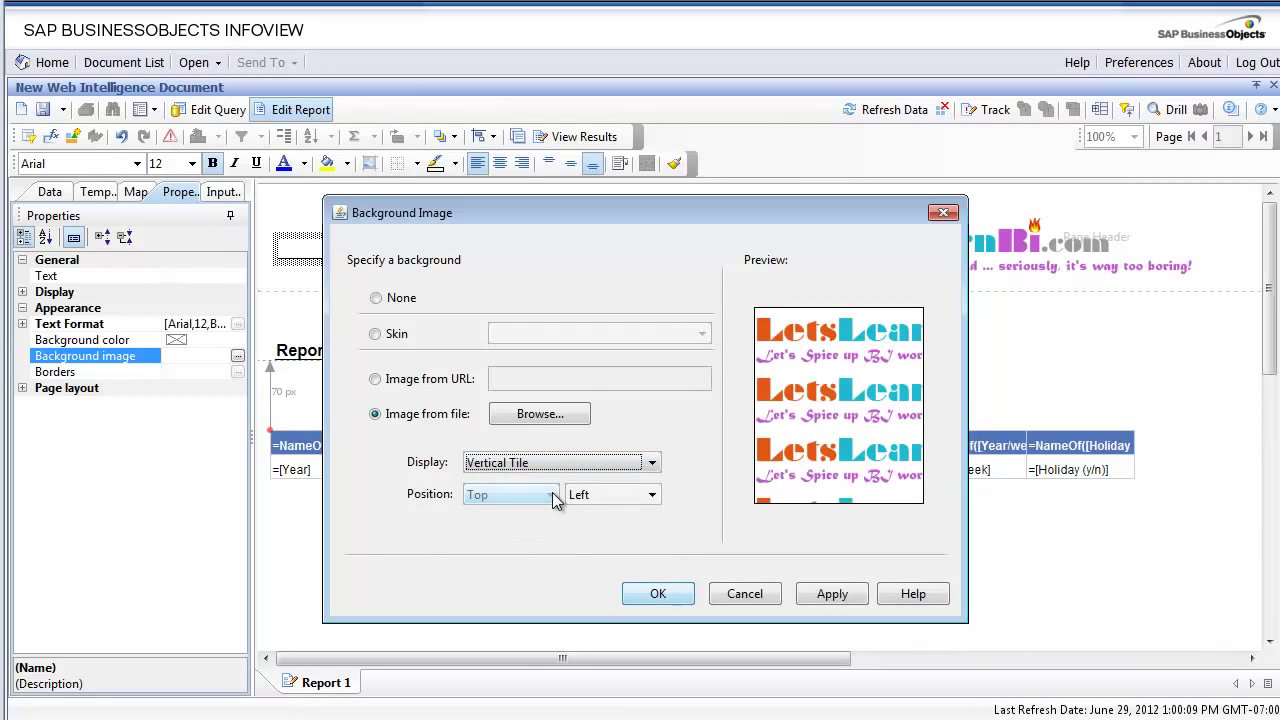
{"action": "left_click", "coordinate": [551, 464]}
{"action": "left_click", "coordinate": [541, 484]}
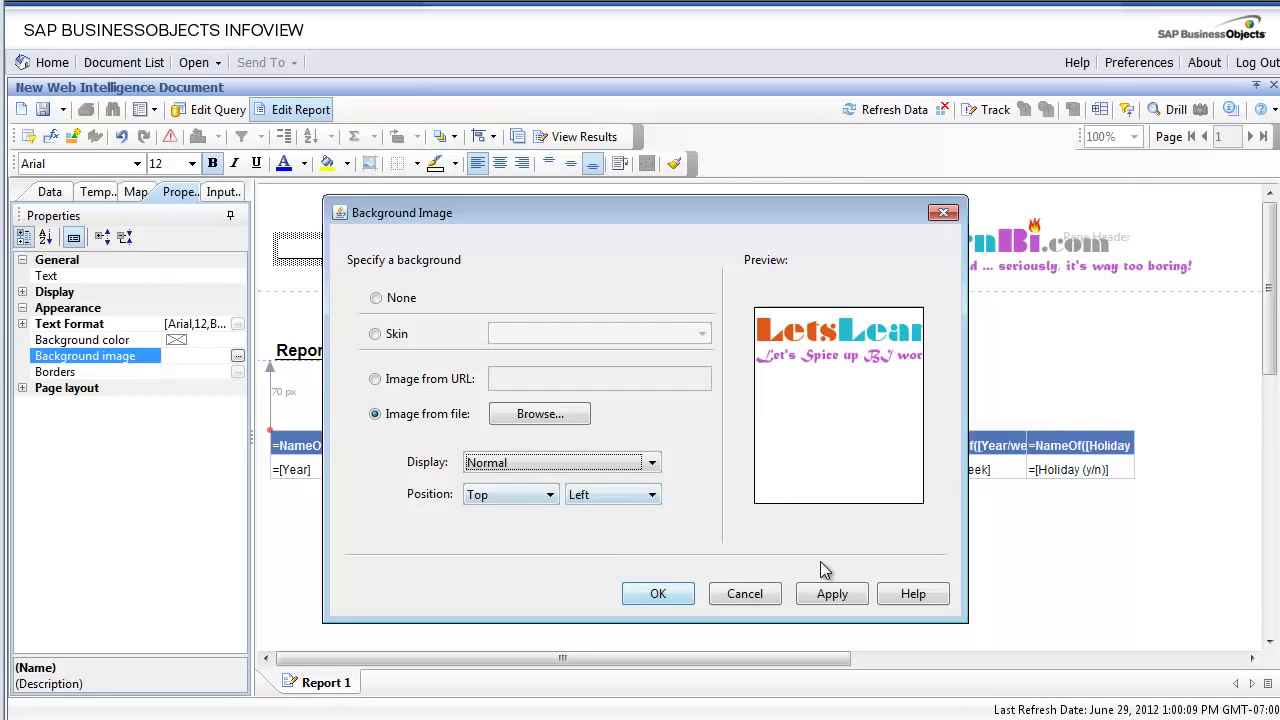
{"action": "left_click", "coordinate": [832, 593]}
- Confirm the image, then widen and heighten the local logo cell to show its tagline
{"action": "key", "text": "Return"}
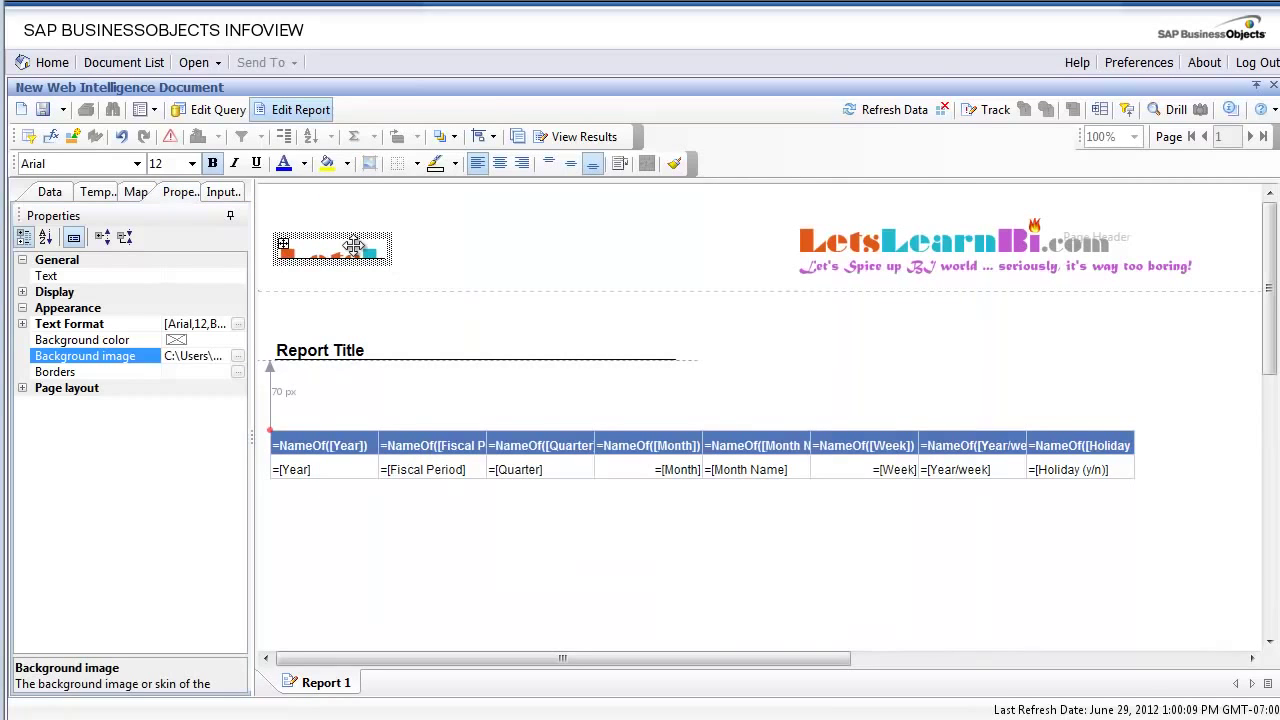
{"action": "left_click_drag", "start_coordinate": [565, 243], "coordinate": [592, 243]}
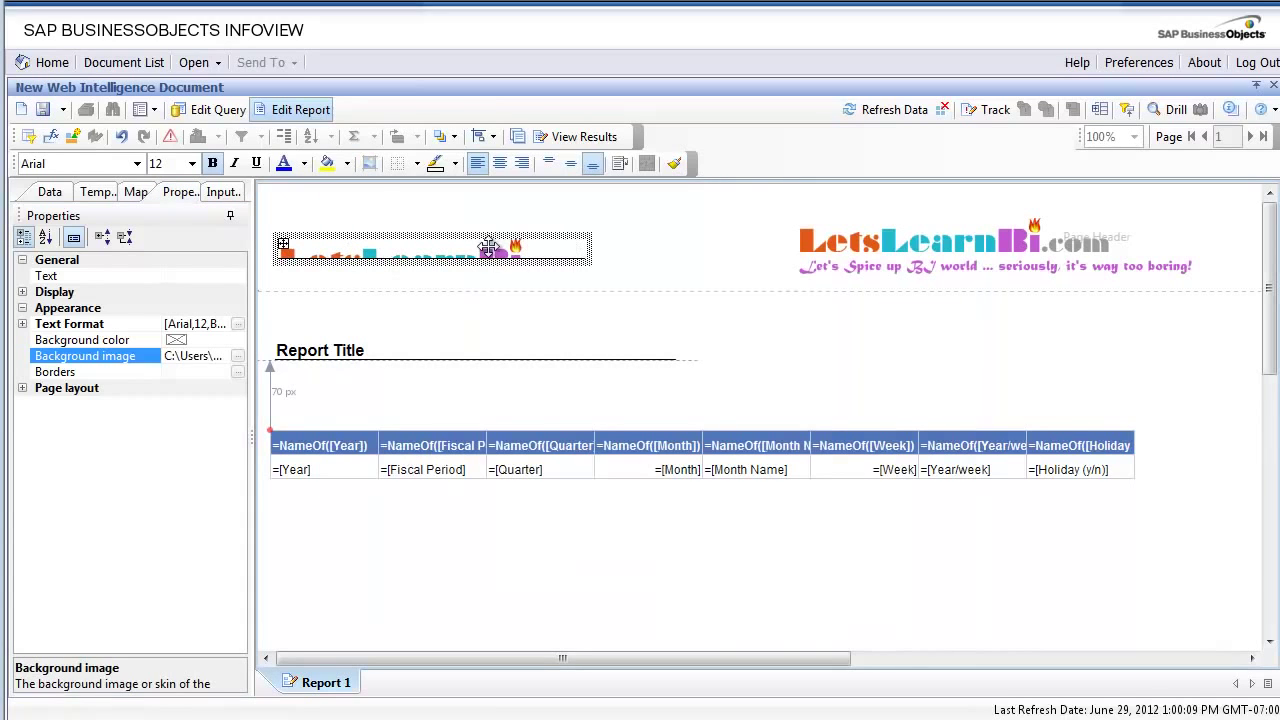
{"action": "left_click_drag", "start_coordinate": [468, 236], "coordinate": [474, 201]}
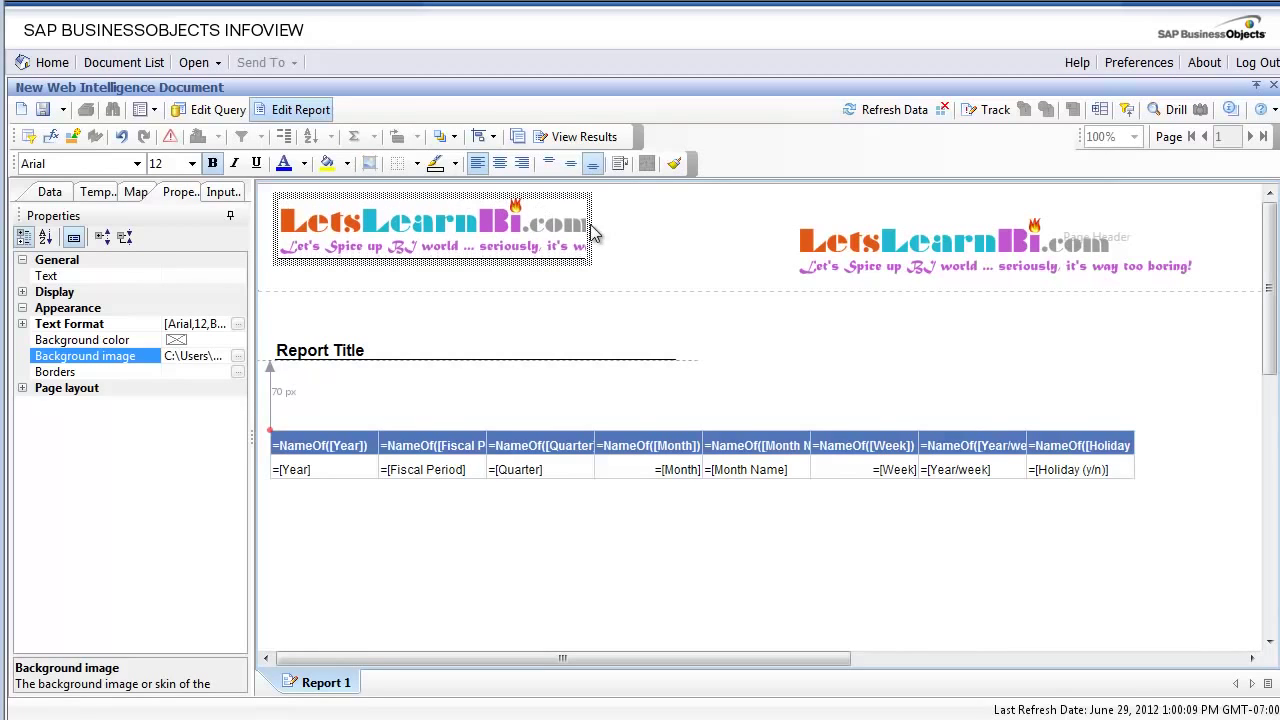
{"action": "left_click_drag", "start_coordinate": [590, 232], "coordinate": [670, 232]}
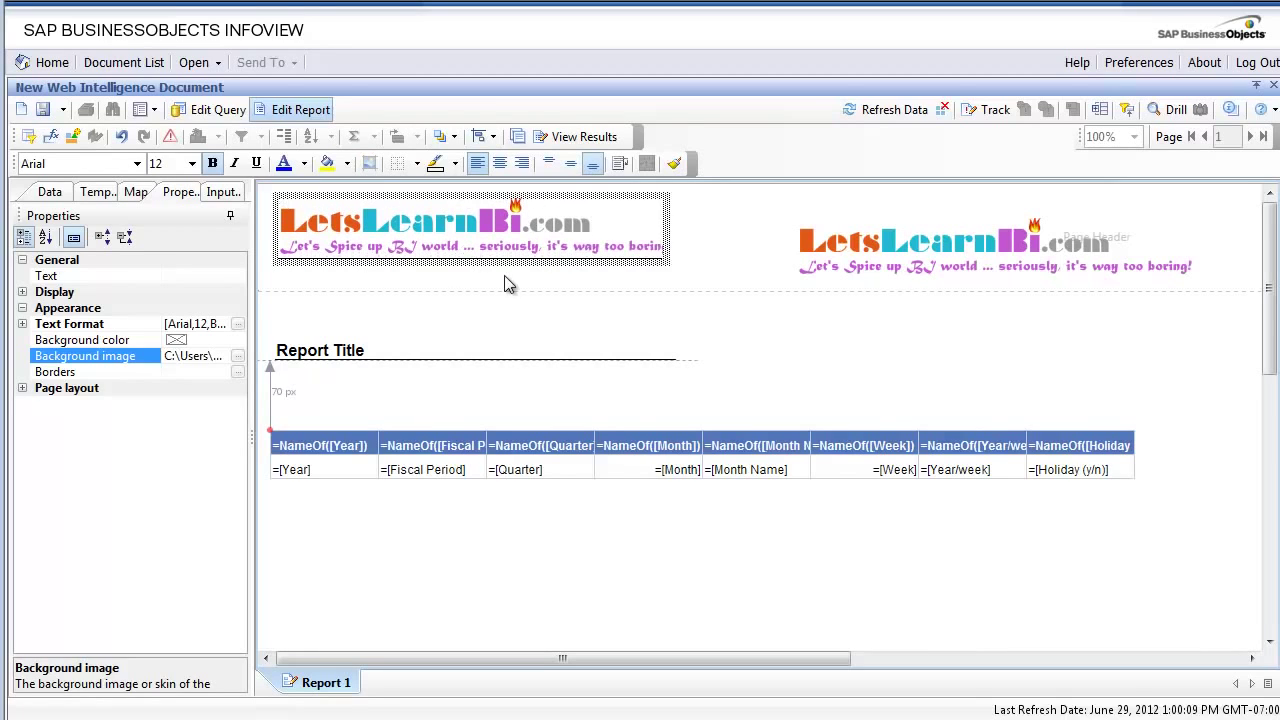
- Keep the logo cell's border style at None in the Border Editor
{"action": "left_click", "coordinate": [504, 283]}
{"action": "left_click", "coordinate": [476, 240]}
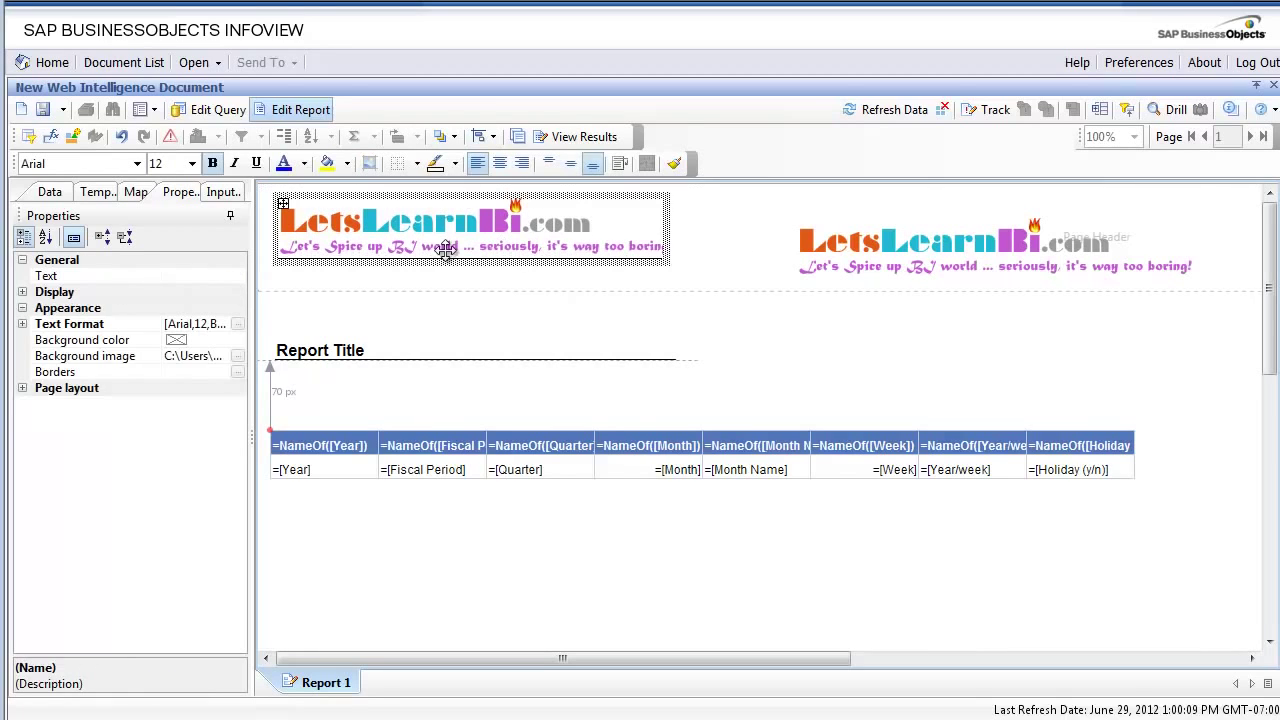
{"action": "left_click", "coordinate": [238, 372]}
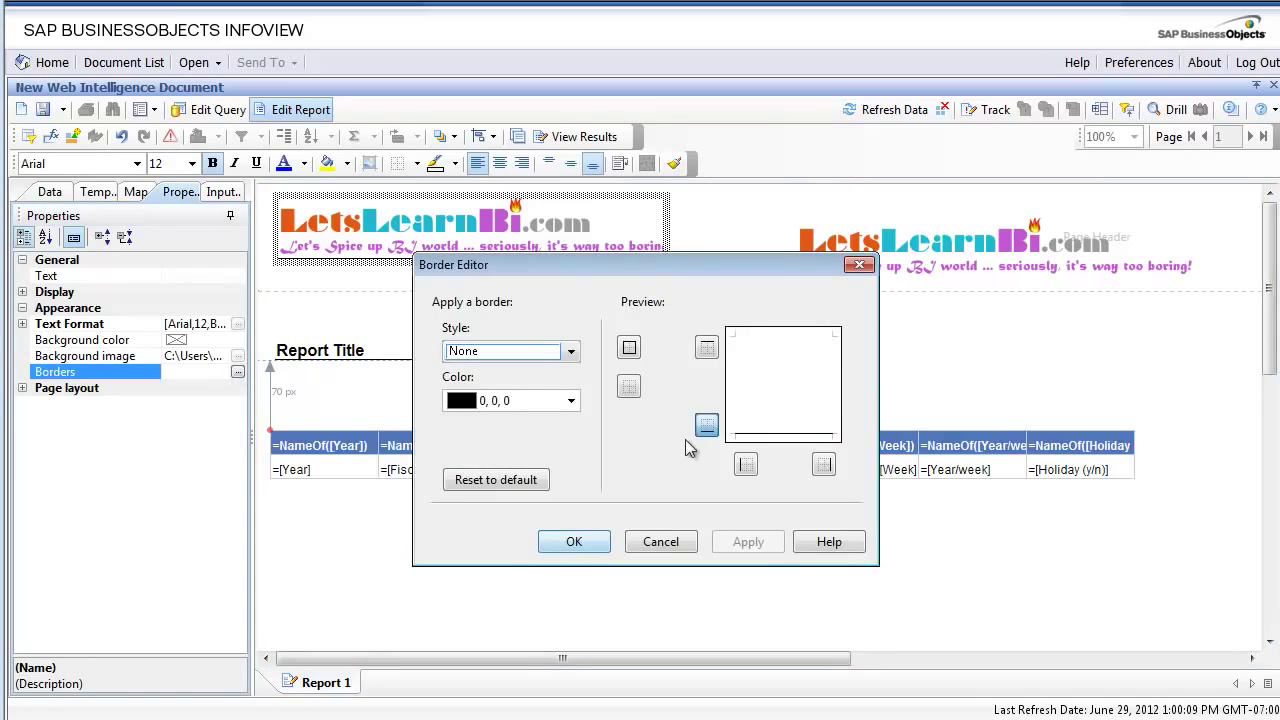
{"action": "left_click", "coordinate": [571, 544]}
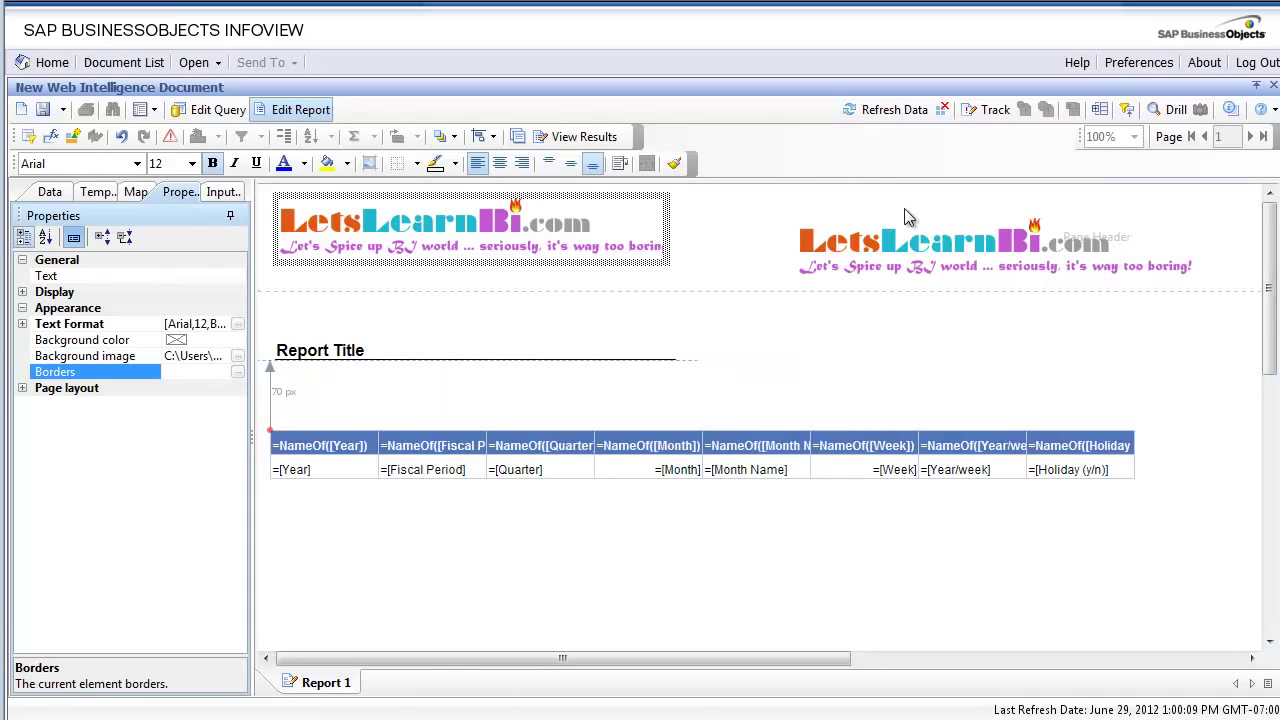
- Align the web logo cell with the local one and add a blank cell near Report Title
{"action": "left_click", "coordinate": [908, 250]}
{"action": "left_click_drag", "start_coordinate": [953, 252], "coordinate": [950, 228]}
{"action": "left_click", "coordinate": [97, 192]}
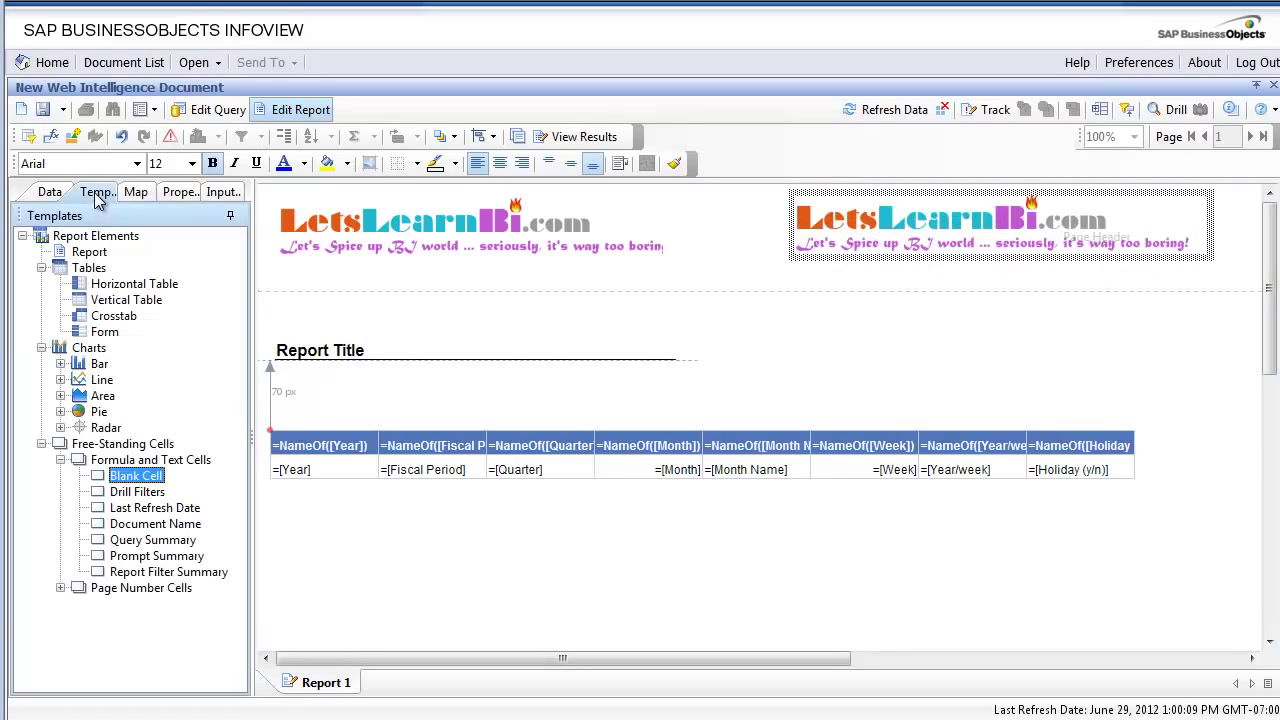
{"action": "left_click_drag", "start_coordinate": [117, 478], "coordinate": [808, 362]}
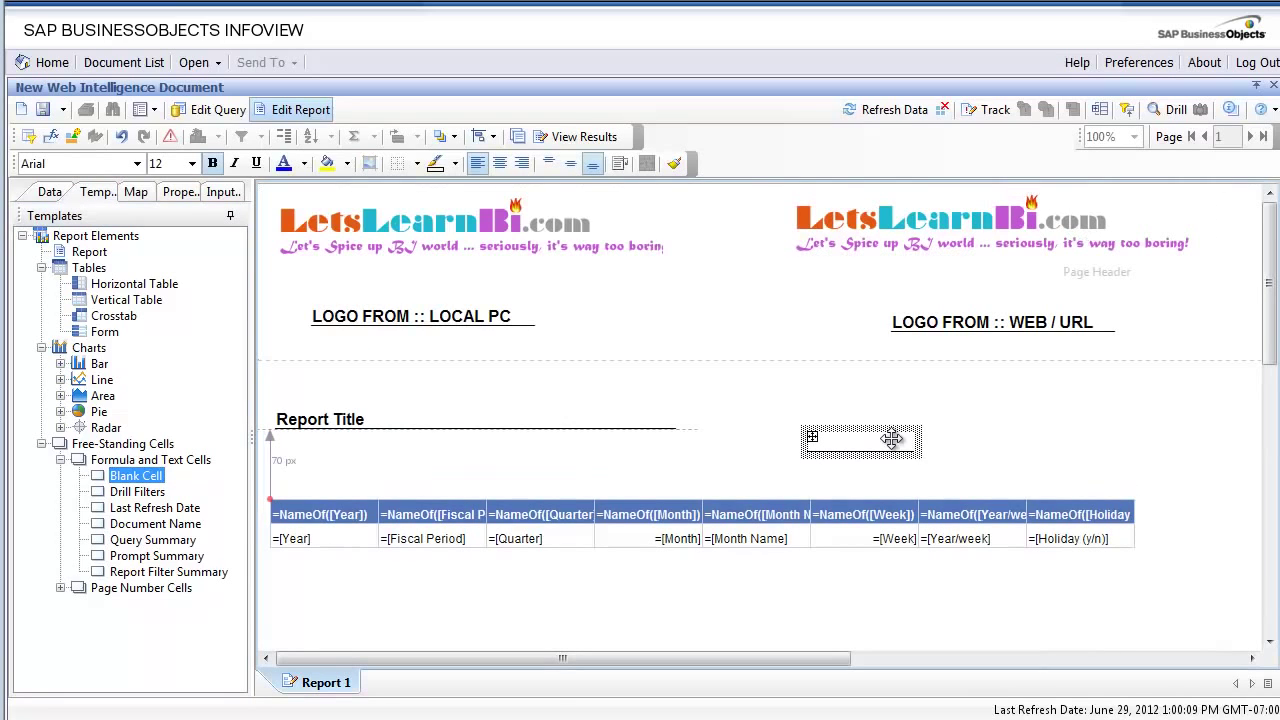
{"action": "left_click", "coordinate": [176, 193]}
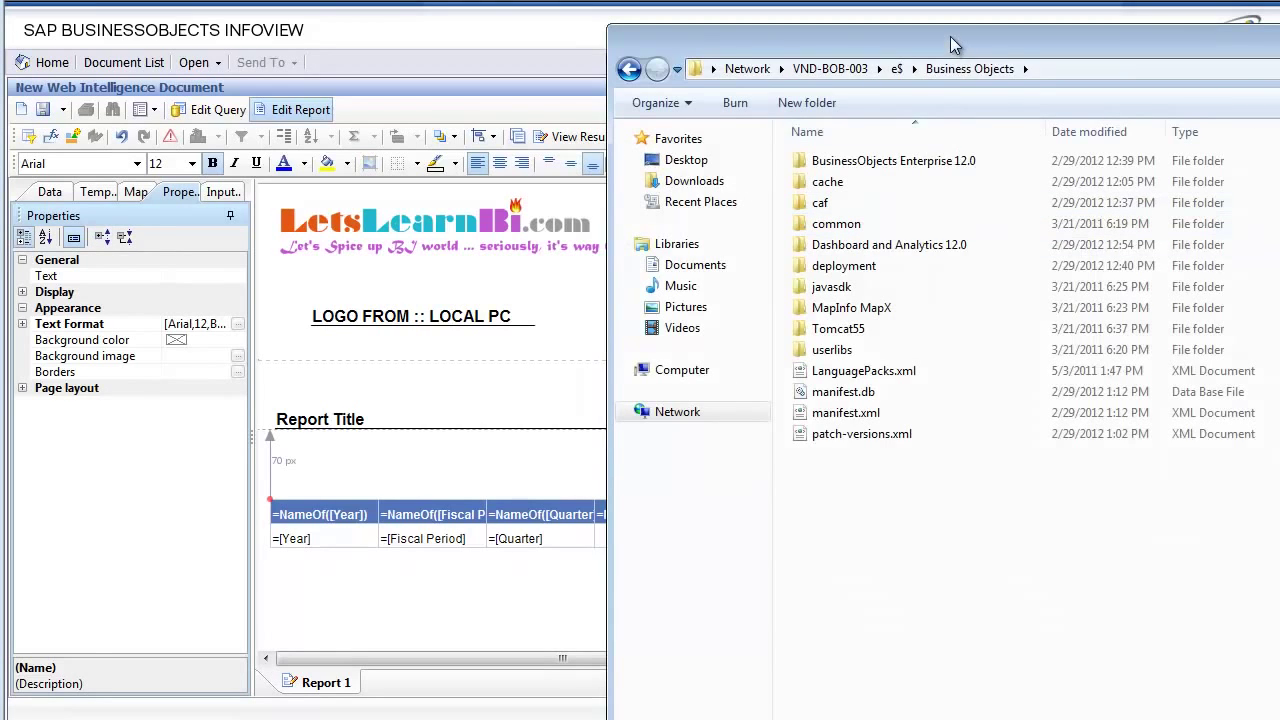
- Open the BusinessObjects Enterprise 12.0\images folder in Windows Explorer
{"action": "left_click_drag", "start_coordinate": [945, 40], "coordinate": [780, 58]}
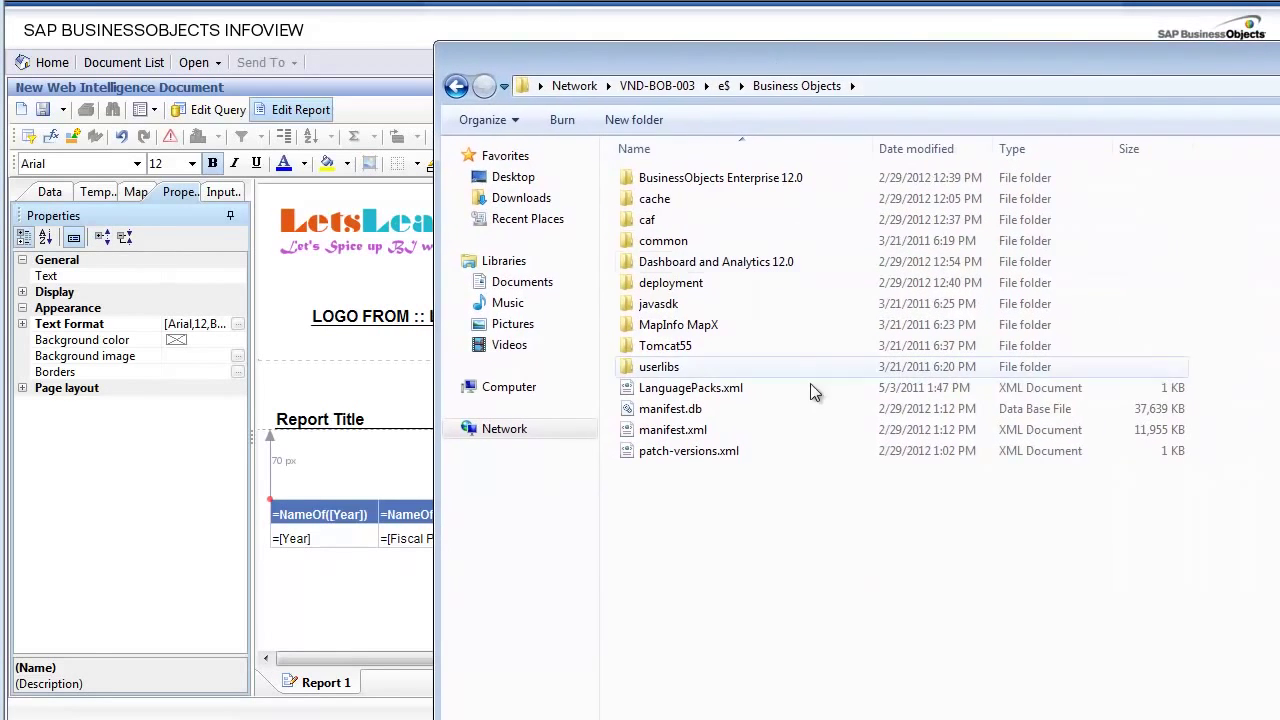
{"action": "left_click", "coordinate": [752, 186]}
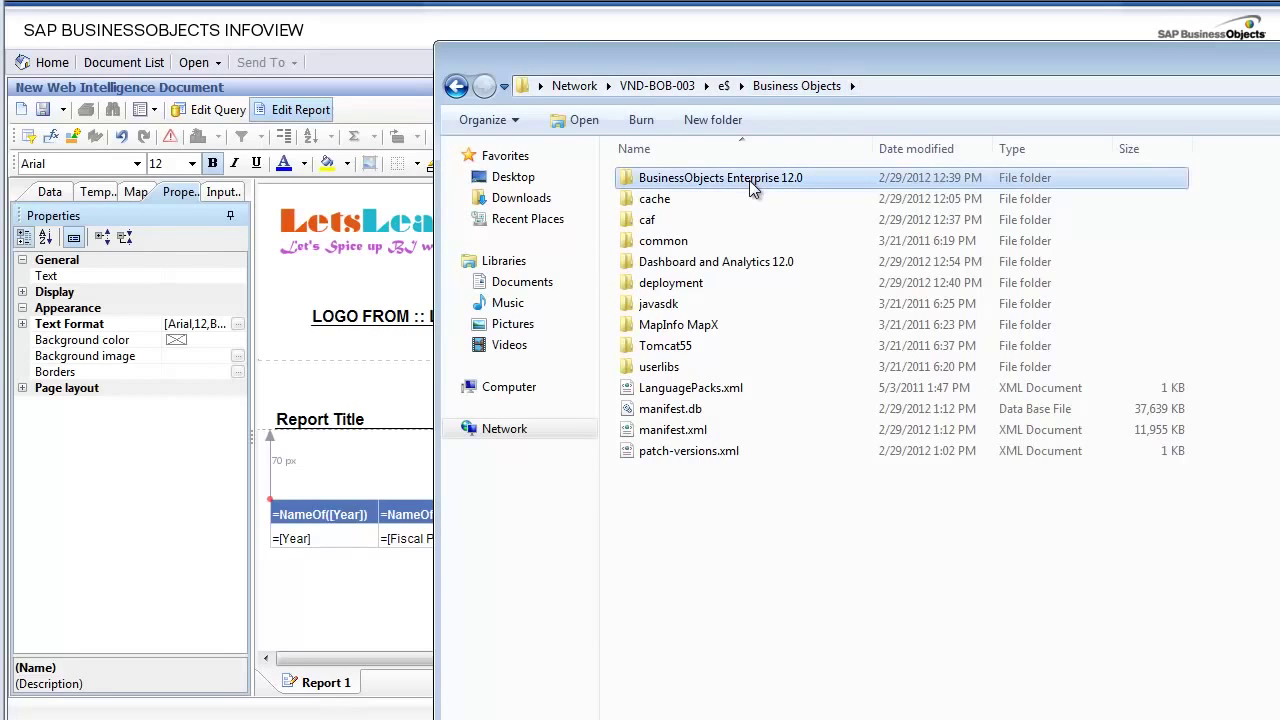
{"action": "double_click", "coordinate": [752, 186]}
{"action": "left_click", "coordinate": [718, 307]}
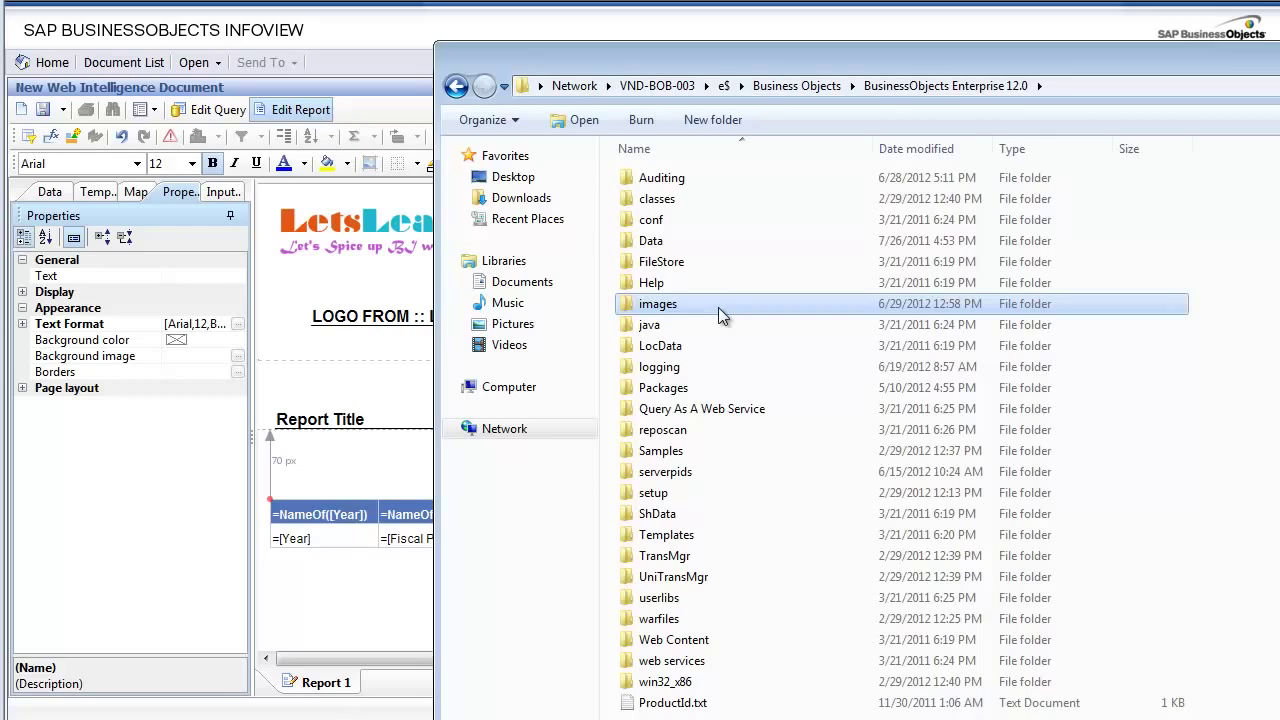
{"action": "double_click", "coordinate": [718, 307]}
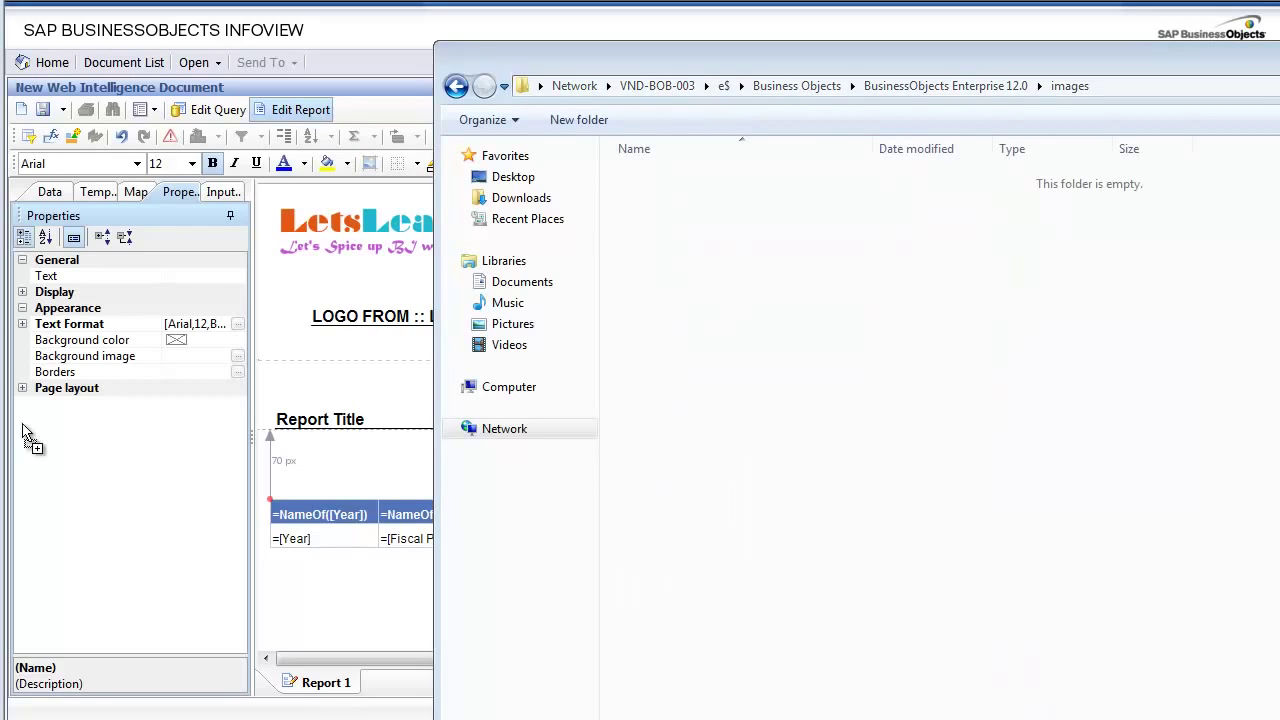
- Paste LetsLearnBI Logo.png into the images folder, check its path, and return to the report
{"action": "left_click", "coordinate": [715, 365]}
{"action": "key", "text": "ctrl+v"}
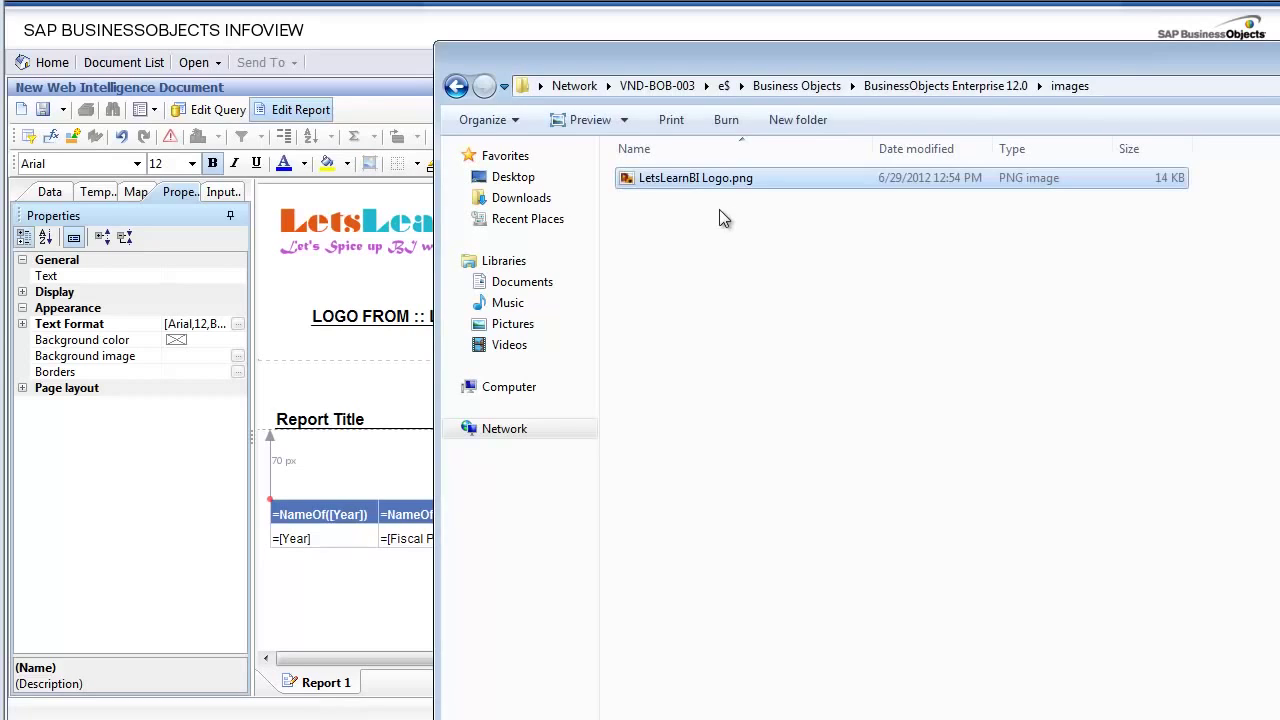
{"action": "left_click", "coordinate": [714, 178]}
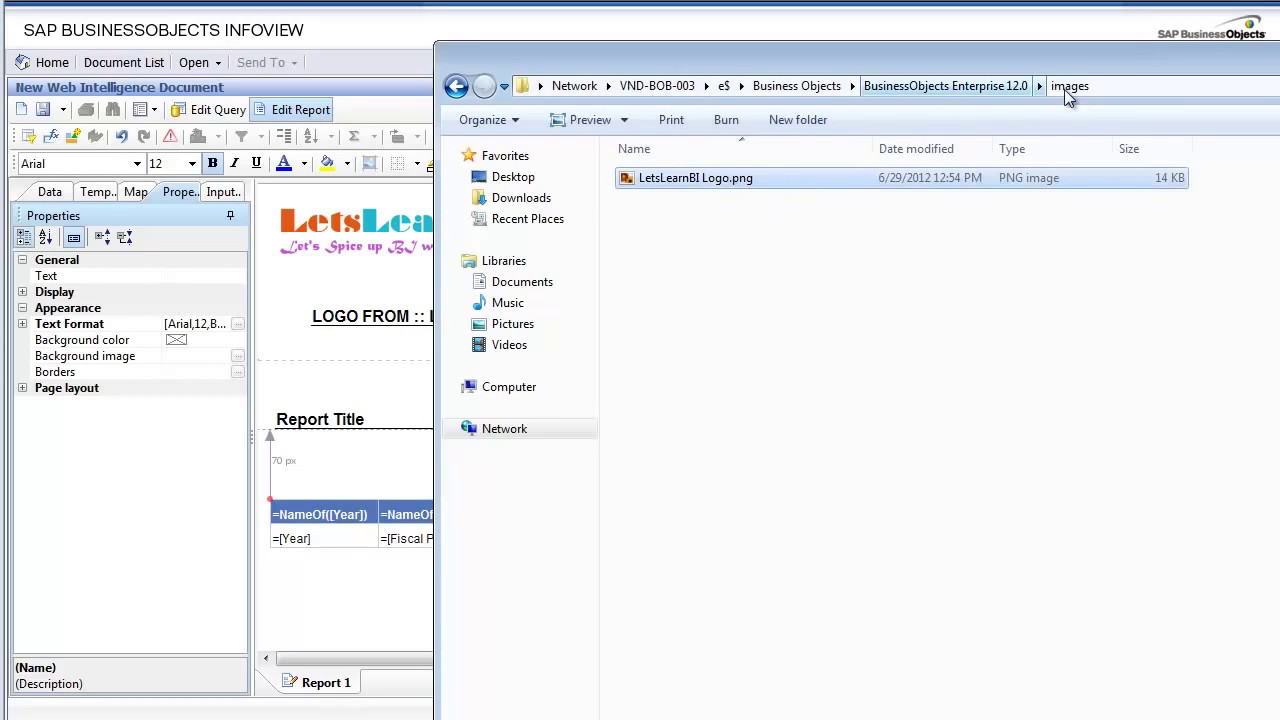
{"action": "left_click", "coordinate": [1146, 85]}
{"action": "left_click", "coordinate": [856, 220]}
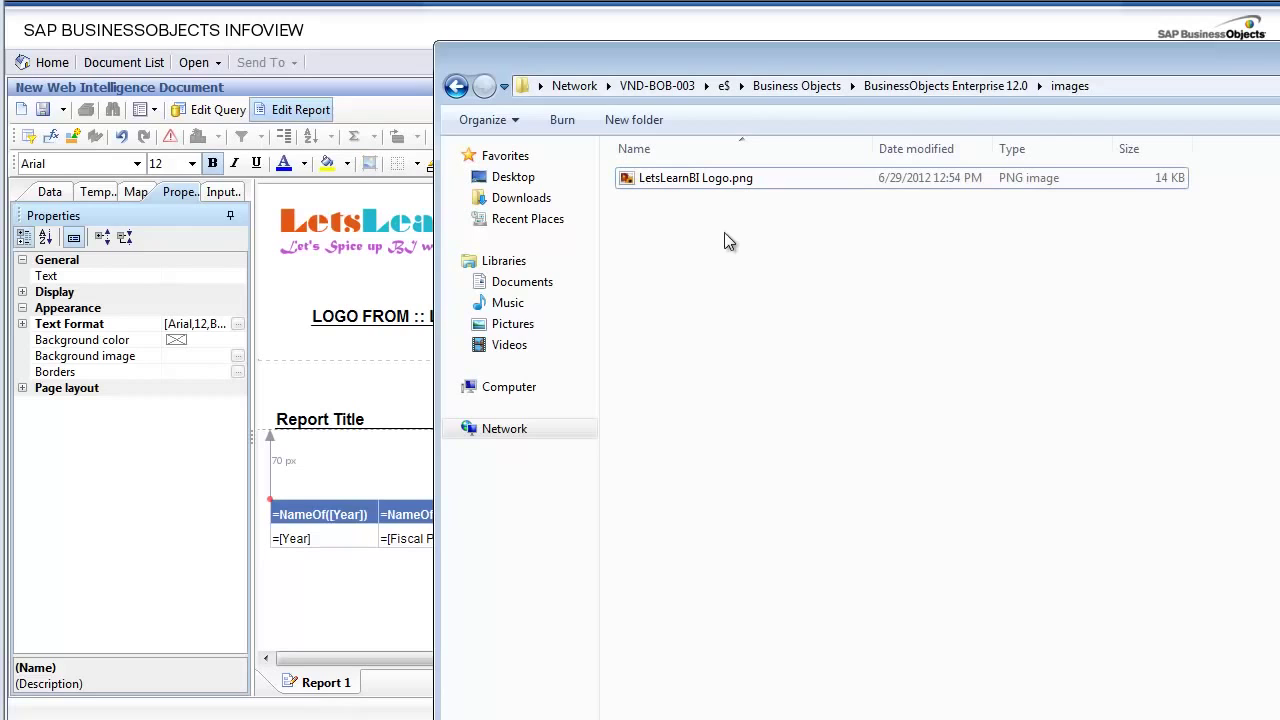
{"action": "left_click", "coordinate": [340, 316]}
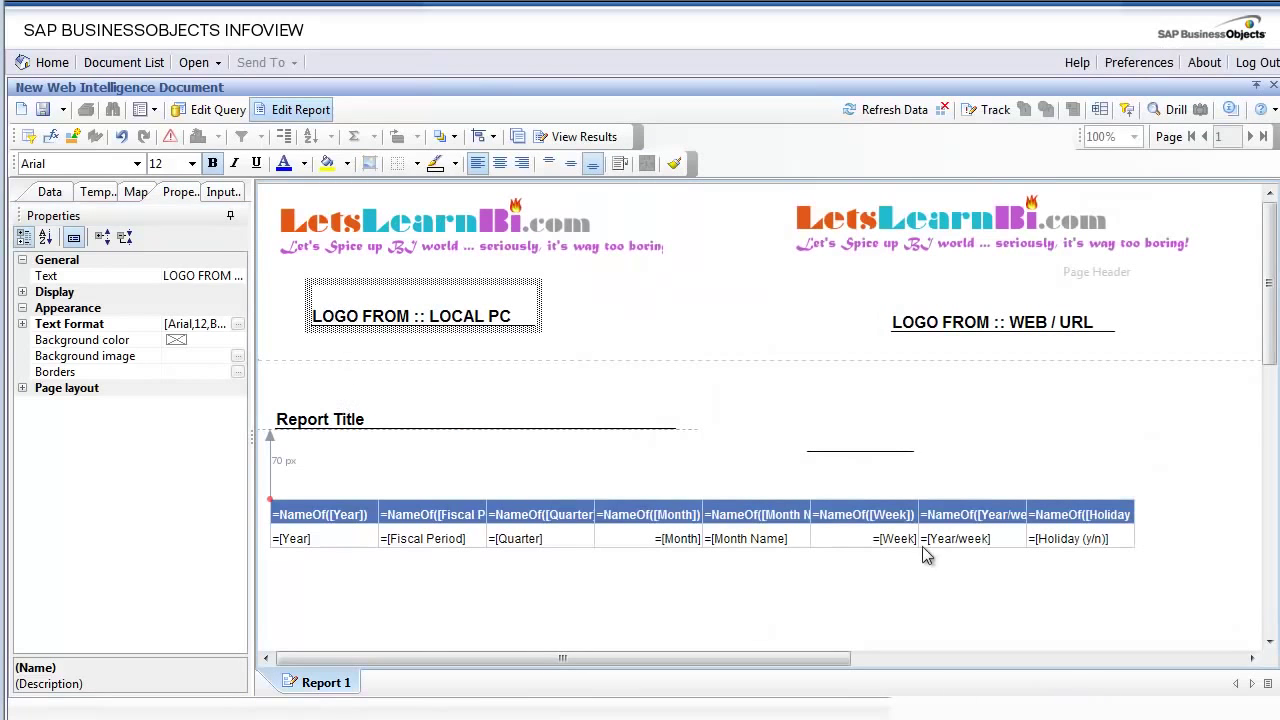
- Remove all borders from the blank cell beside Report Title
{"action": "left_click", "coordinate": [988, 320]}
{"action": "left_click", "coordinate": [862, 442]}
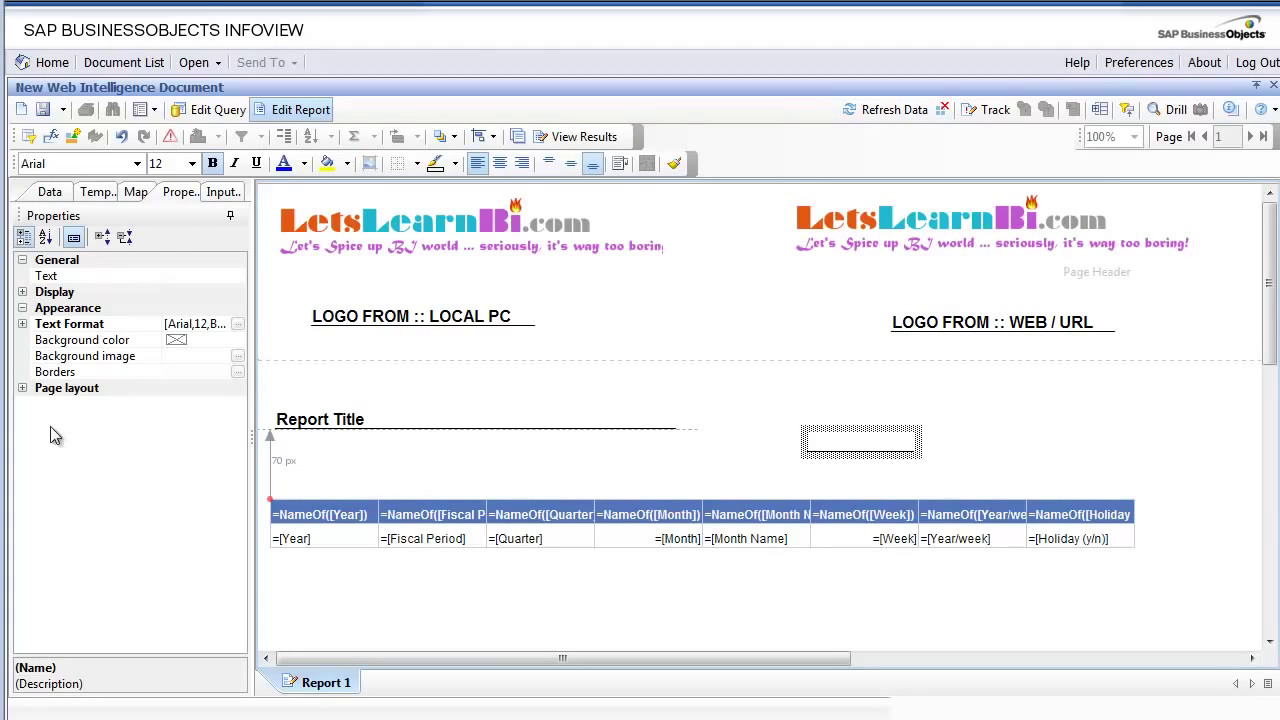
{"action": "left_click", "coordinate": [238, 372]}
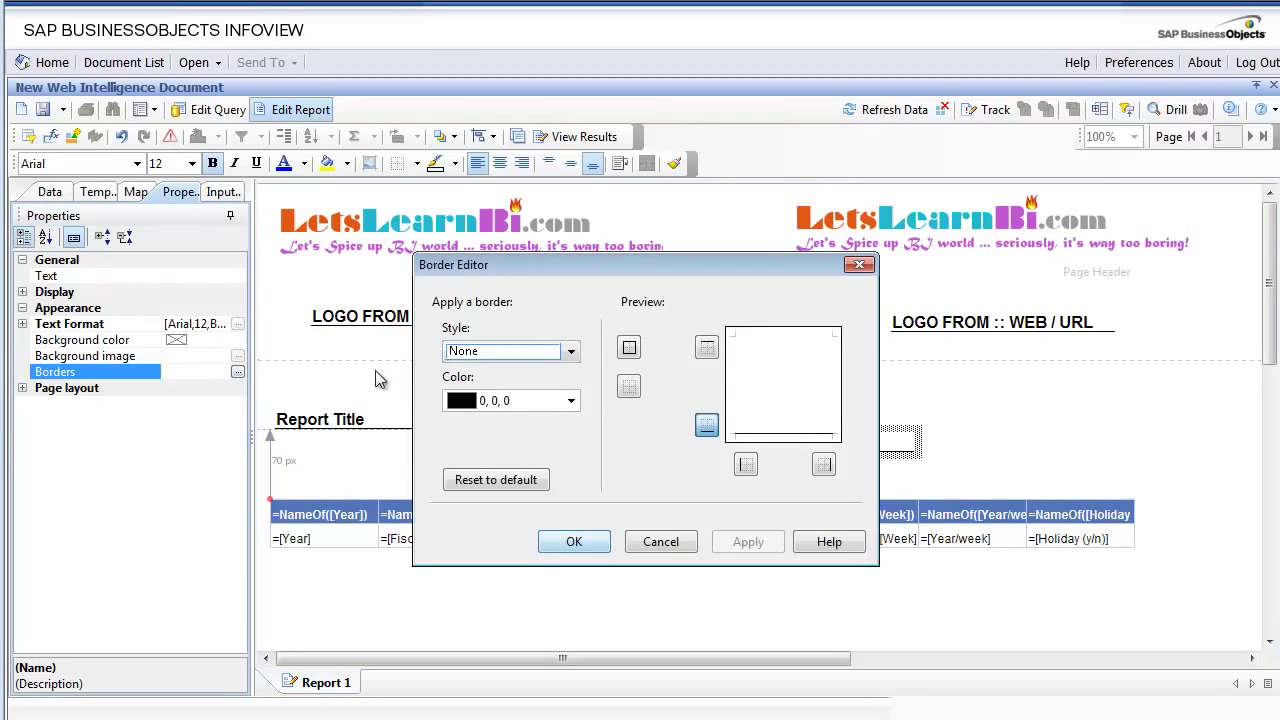
{"action": "left_click", "coordinate": [629, 386]}
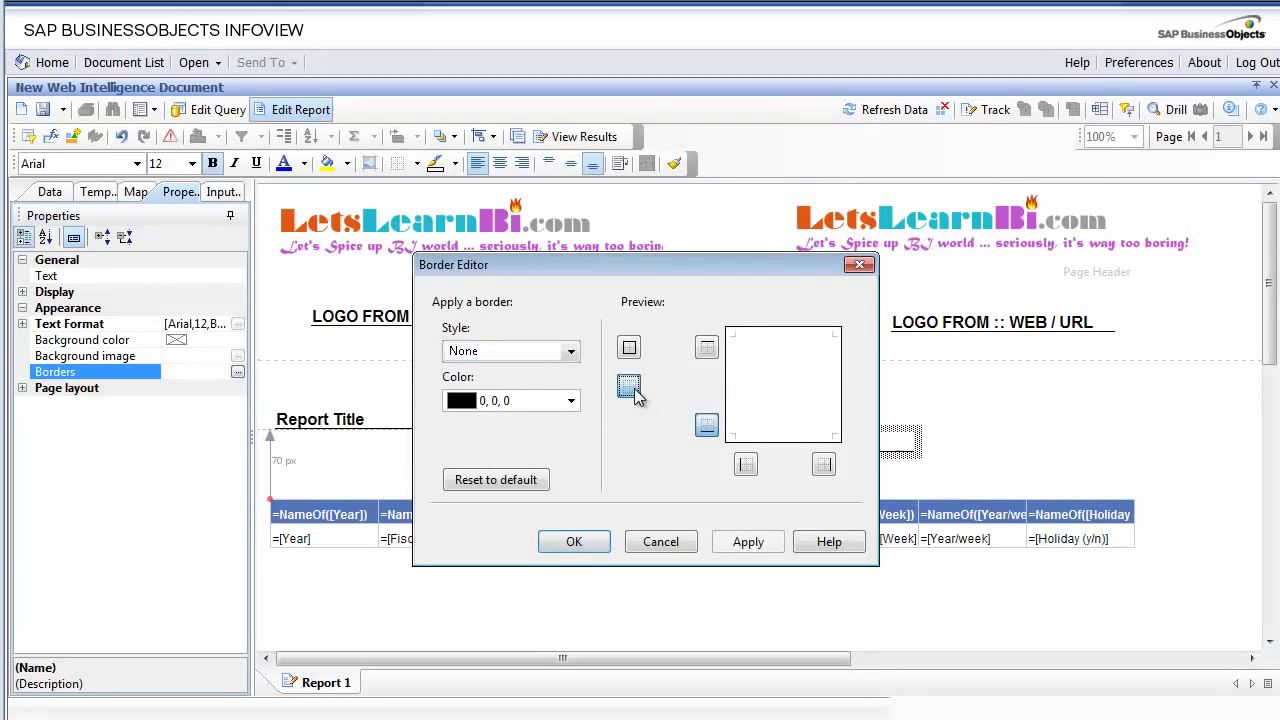
{"action": "left_click", "coordinate": [747, 543]}
{"action": "left_click", "coordinate": [574, 542]}
{"action": "left_click", "coordinate": [192, 362]}
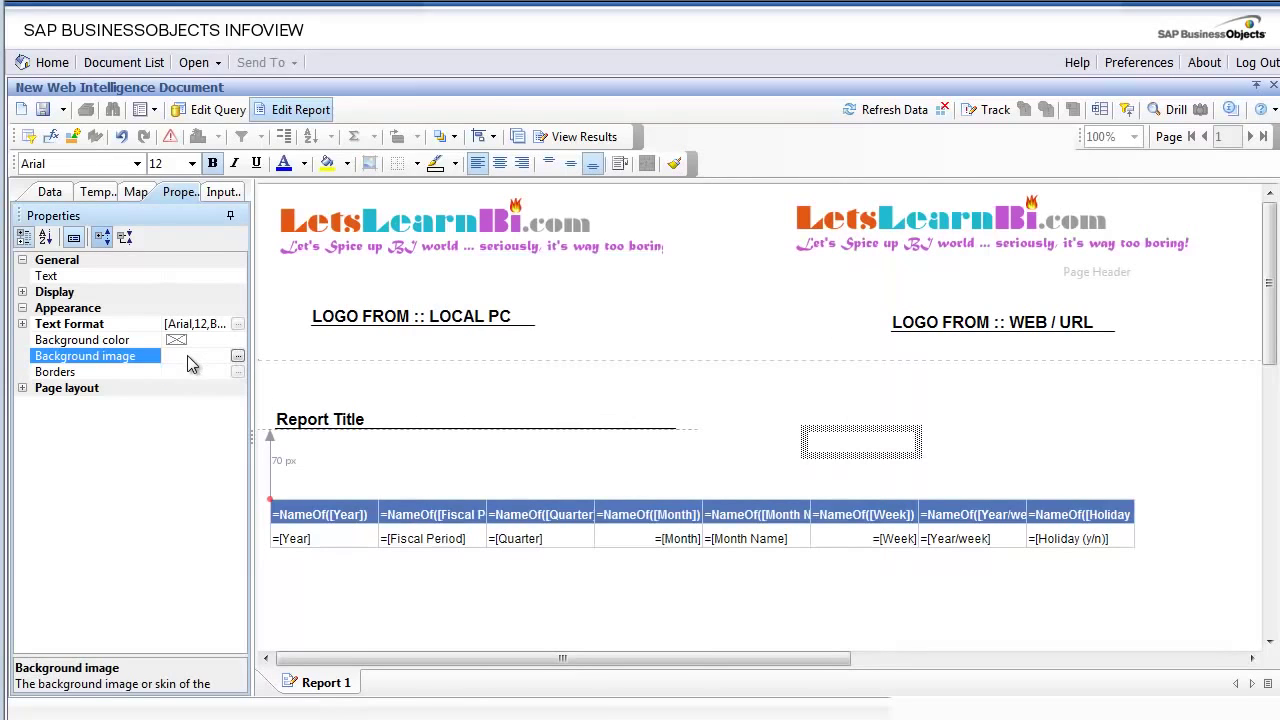
- Set the cell's background to Image from URL with the path boimg://LetsLearnBI Logo.png
{"action": "left_click", "coordinate": [238, 356]}
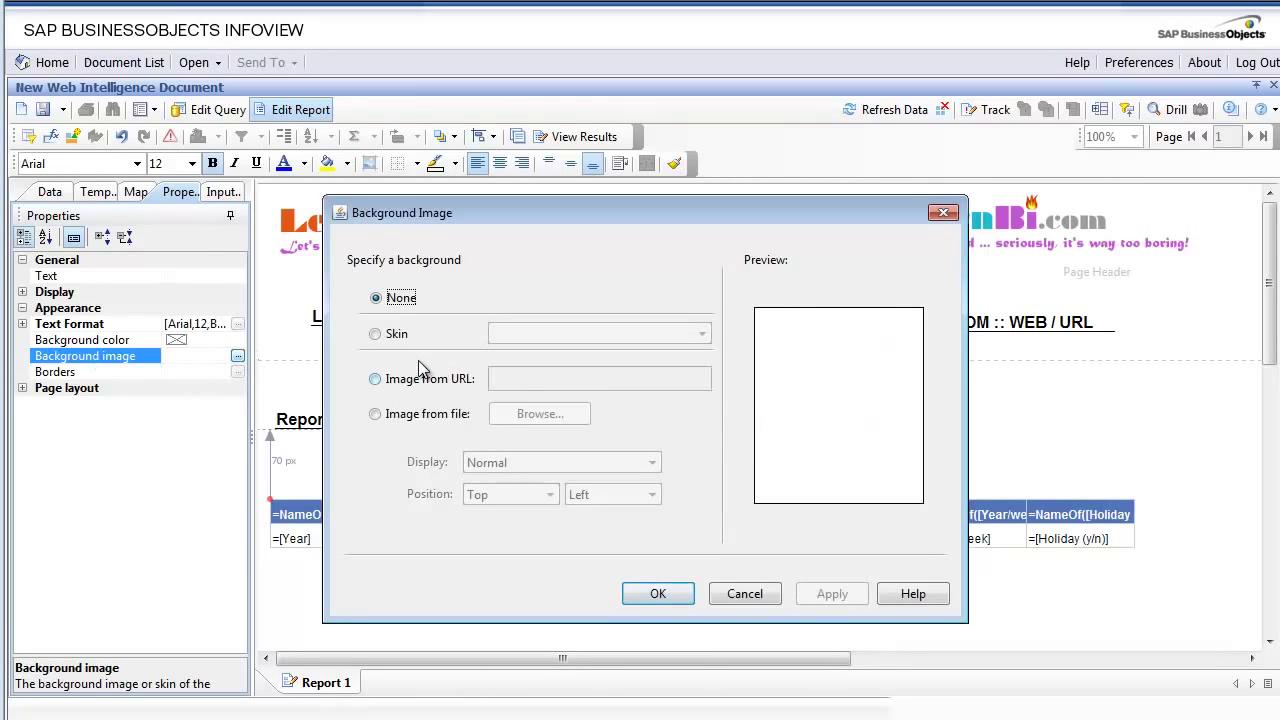
{"action": "left_click", "coordinate": [426, 387]}
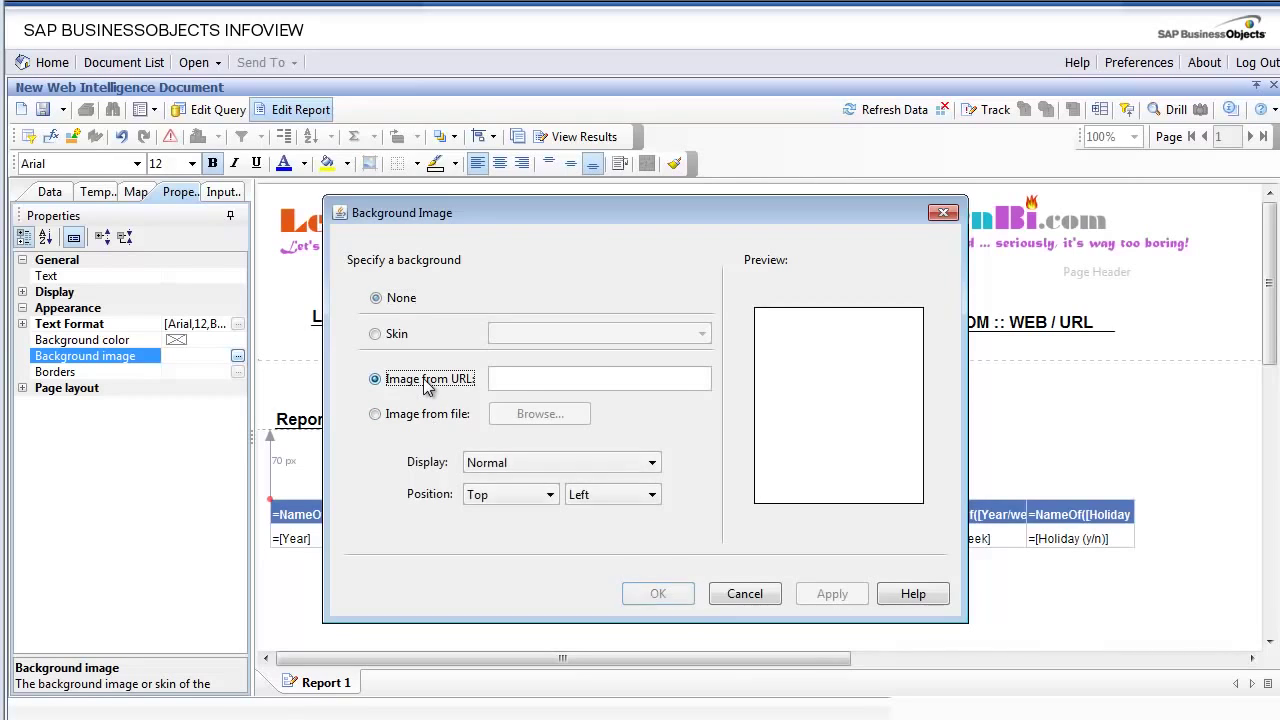
{"action": "left_click", "coordinate": [637, 378]}
{"action": "type", "text": "Lets"}
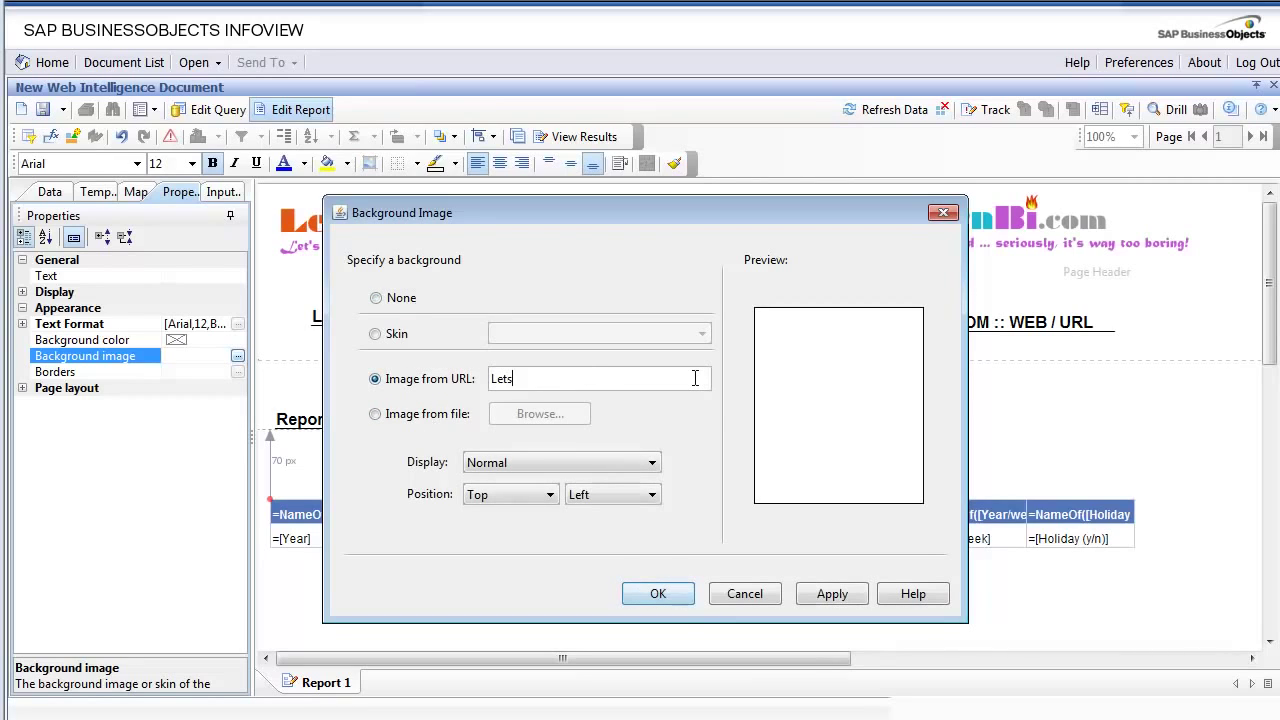
{"action": "type", "text": "LearnBI Log.png"}
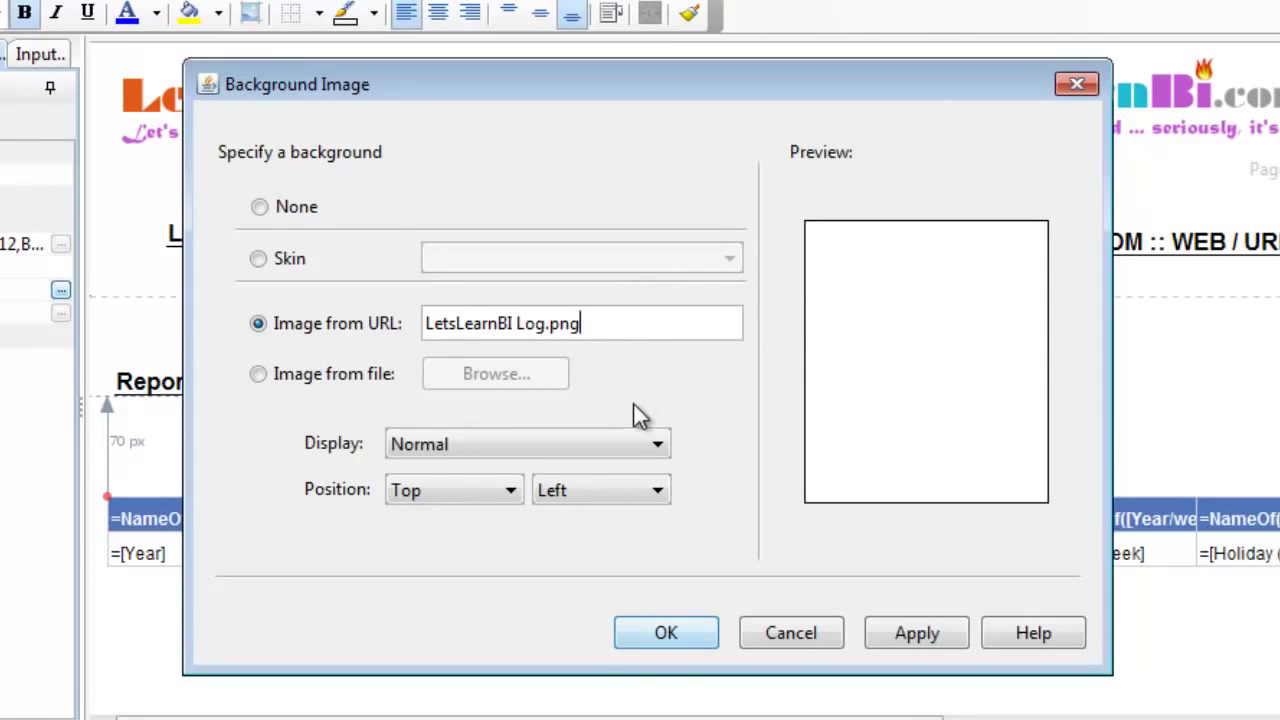
{"action": "left_click", "coordinate": [917, 633]}
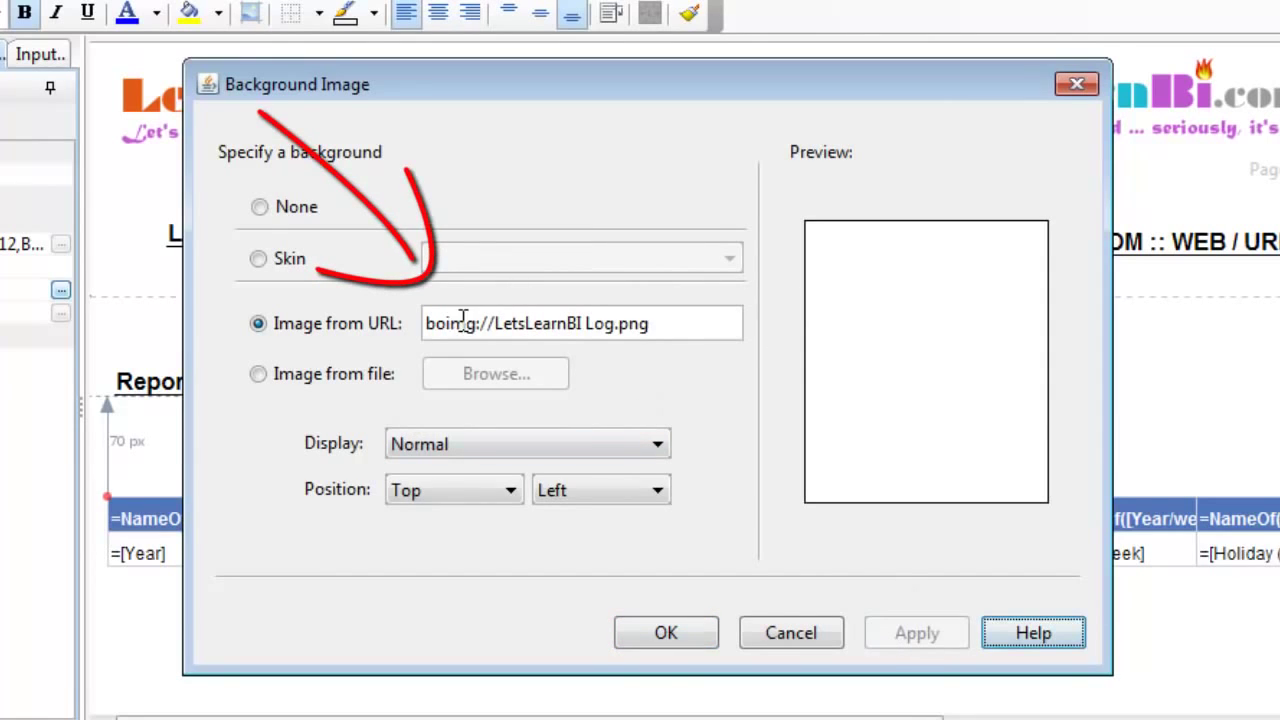
- Correct the boimg image path, preview the logo and confirm the background image with OK
{"action": "left_click_drag", "start_coordinate": [490, 325], "coordinate": [426, 325]}
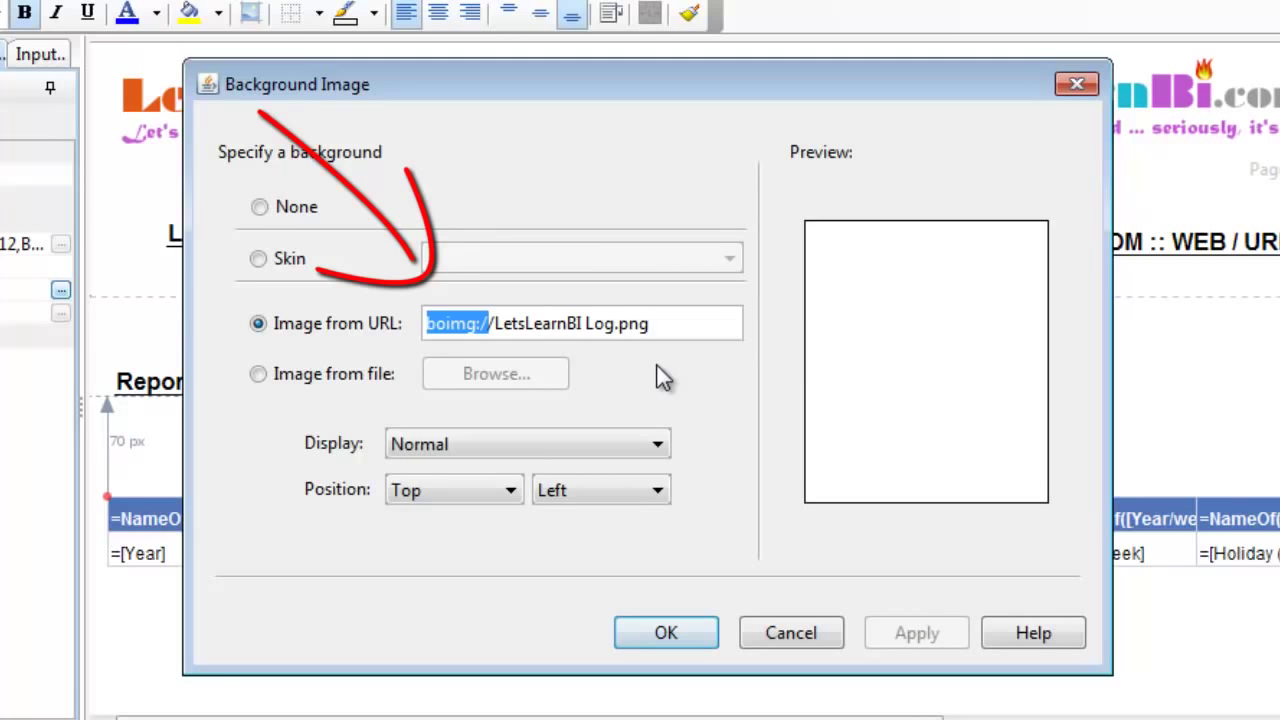
{"action": "key", "text": "Left"}
{"action": "key", "text": "shift+Right"}
{"action": "key", "text": "shift+Right"}
{"action": "key", "text": "shift+Right"}
{"action": "key", "text": "shift+Right"}
{"action": "key", "text": "shift+Right"}
{"action": "key", "text": "End"}
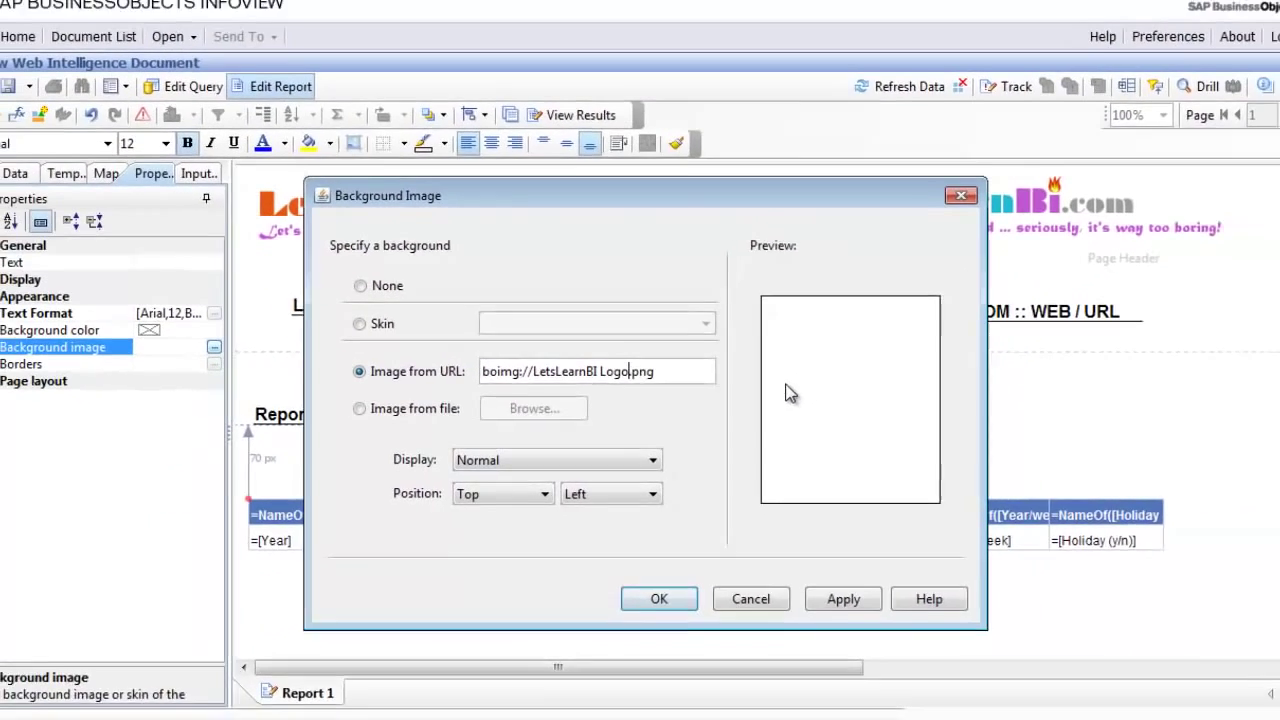
{"action": "type", "text": "o"}
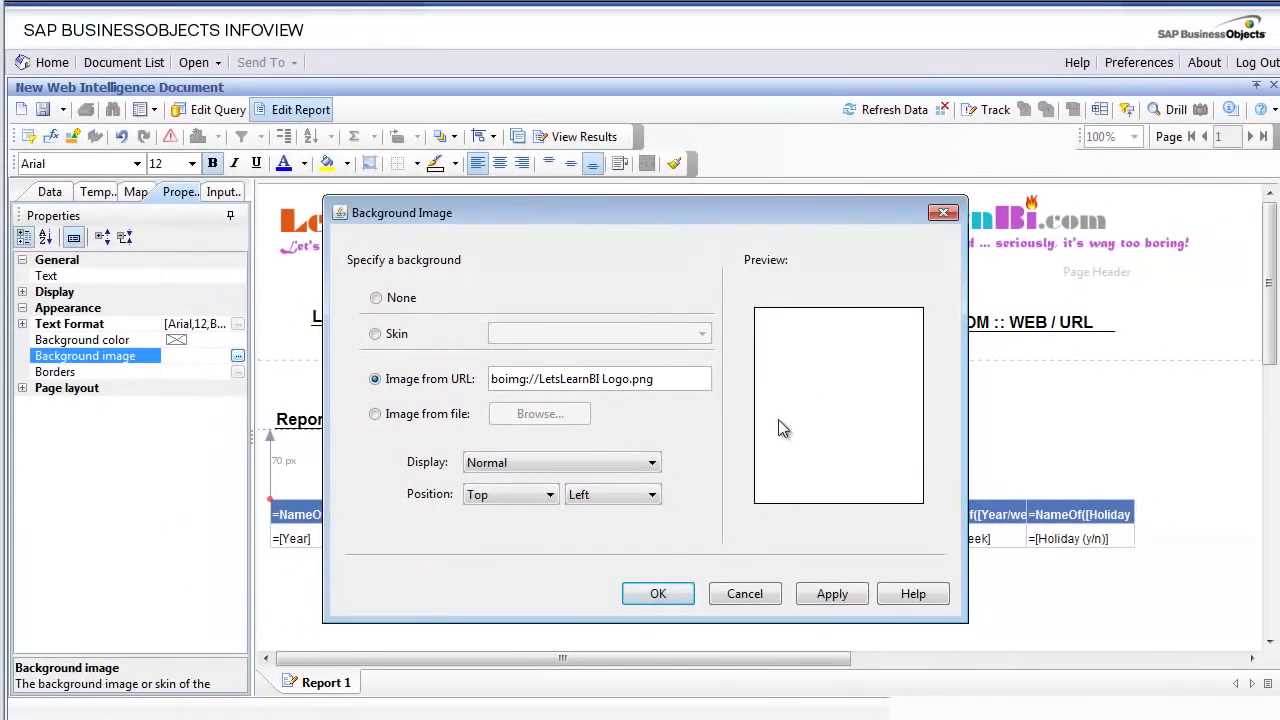
{"action": "left_click", "coordinate": [818, 594]}
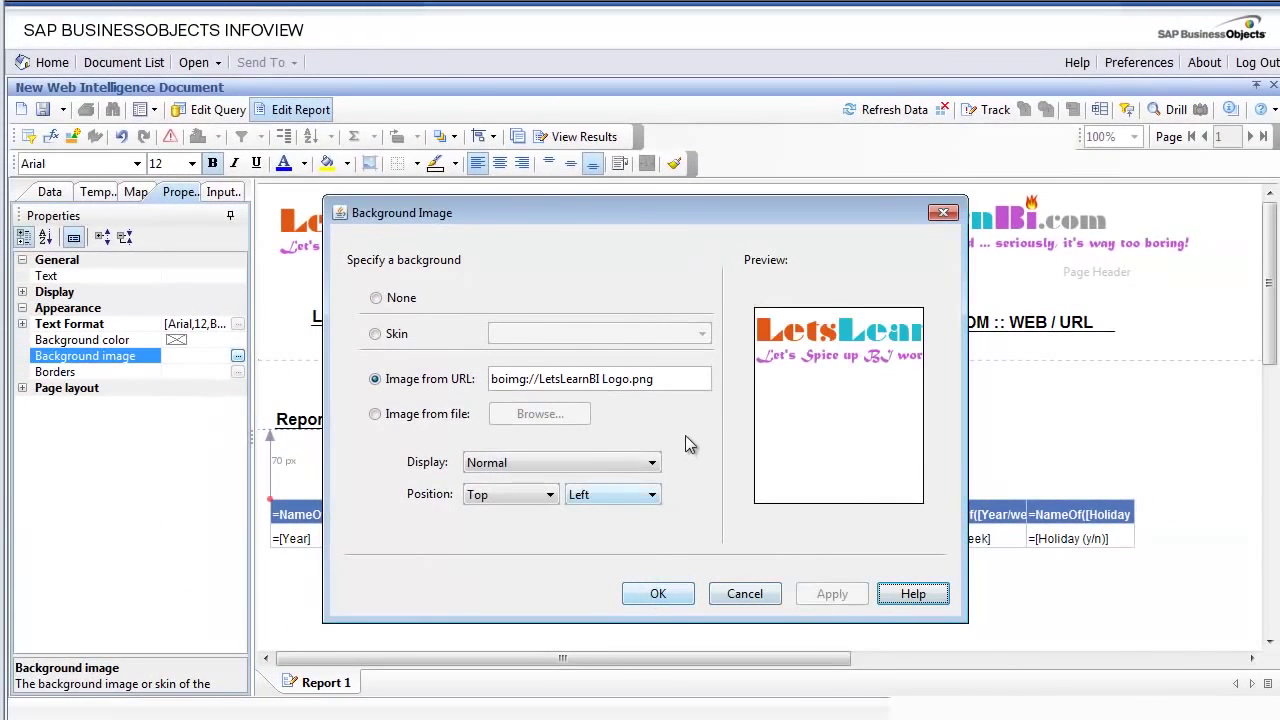
{"action": "left_click", "coordinate": [658, 594]}
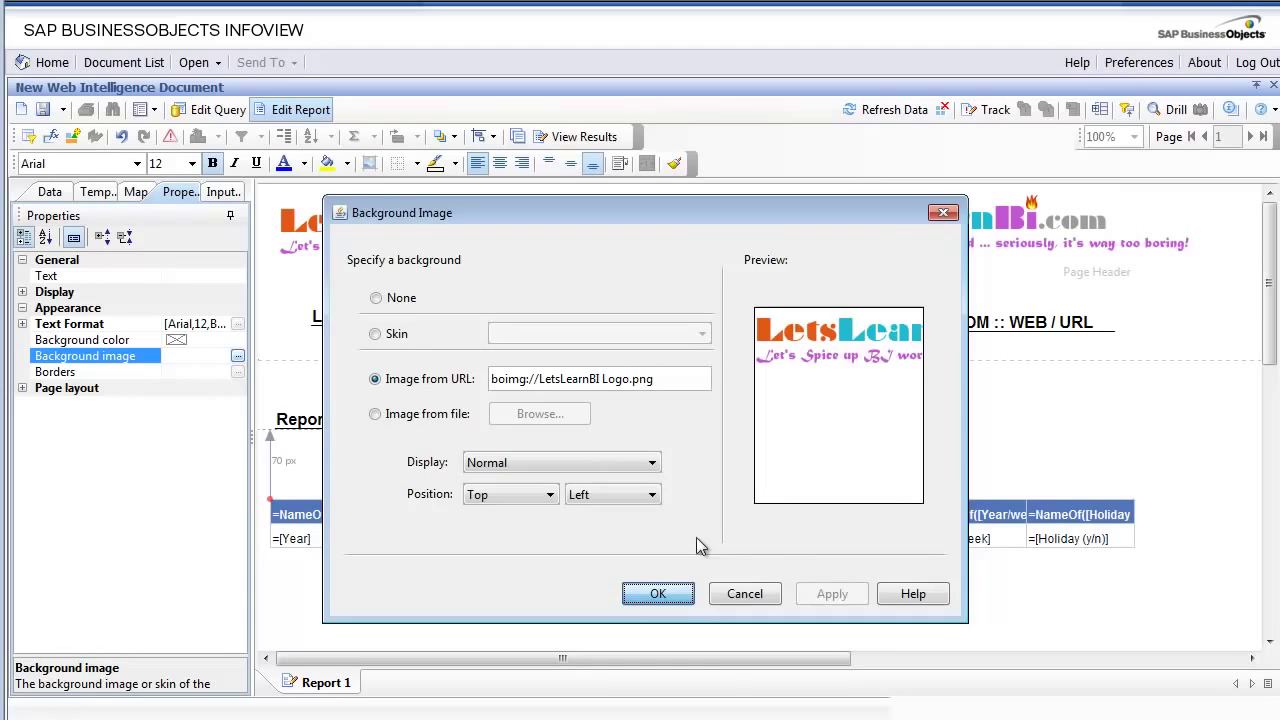
{"action": "key", "text": "Return"}
- Widen the directory logo cell right and left and make it taller so the full logo shows
{"action": "left_click_drag", "start_coordinate": [913, 437], "coordinate": [1134, 437]}
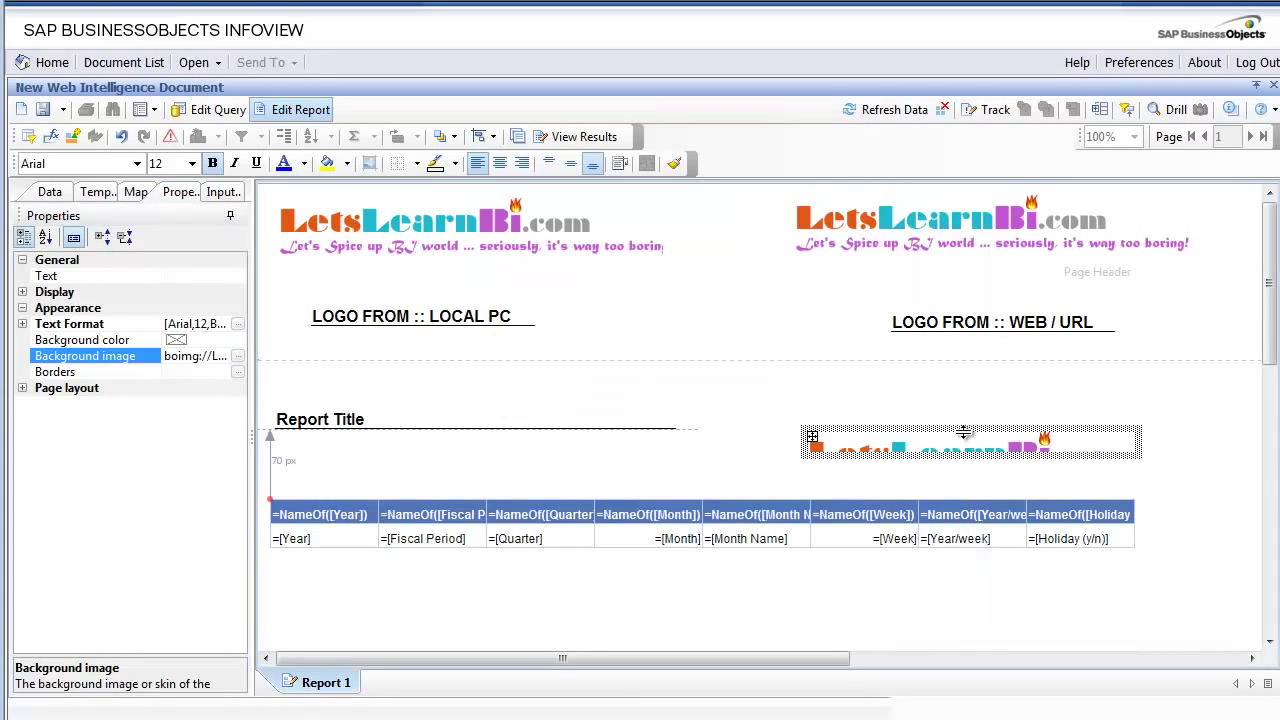
{"action": "left_click_drag", "start_coordinate": [963, 432], "coordinate": [960, 374]}
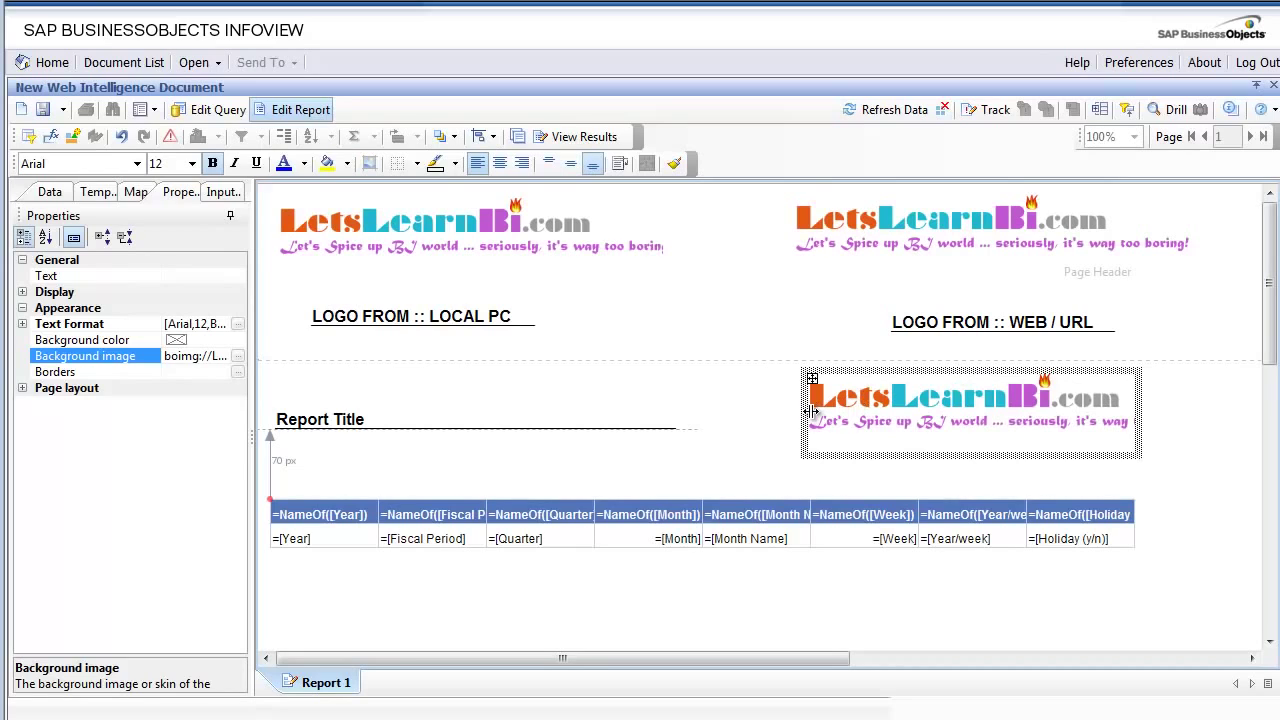
{"action": "left_click_drag", "start_coordinate": [803, 410], "coordinate": [719, 410]}
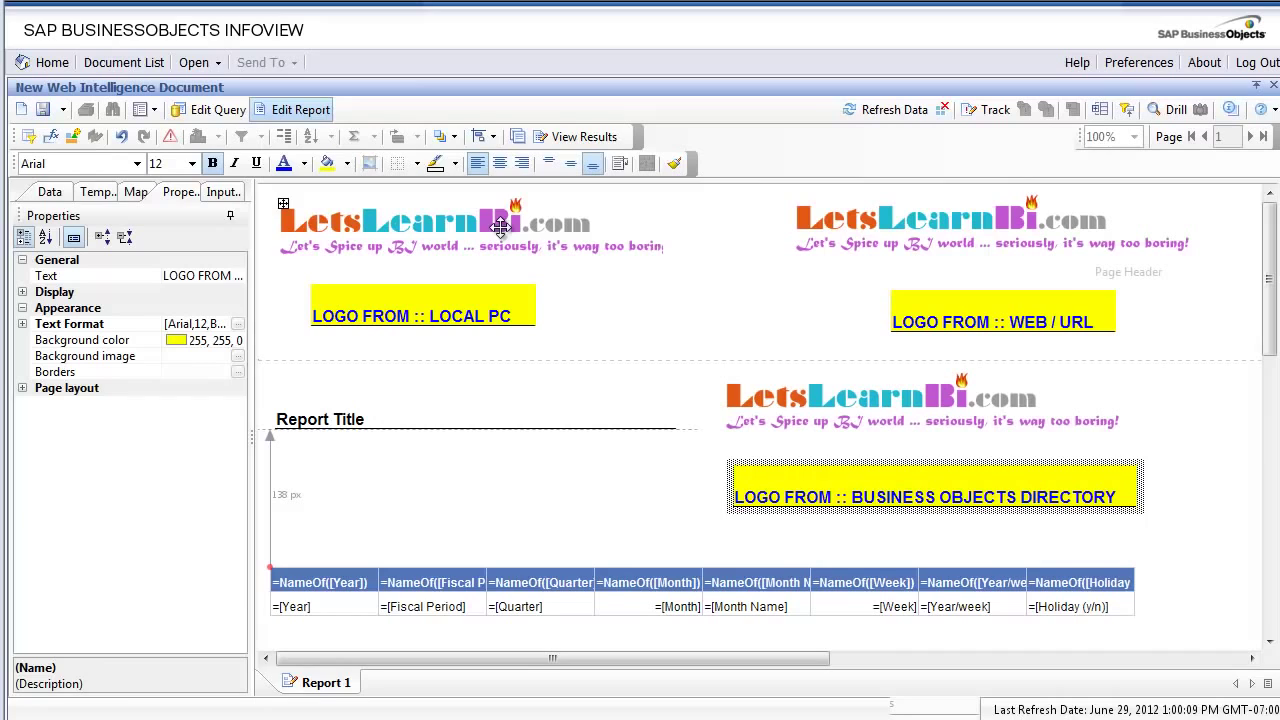
- Select each logo and its caption in turn to compare the three image sources
{"action": "left_click", "coordinate": [500, 226]}
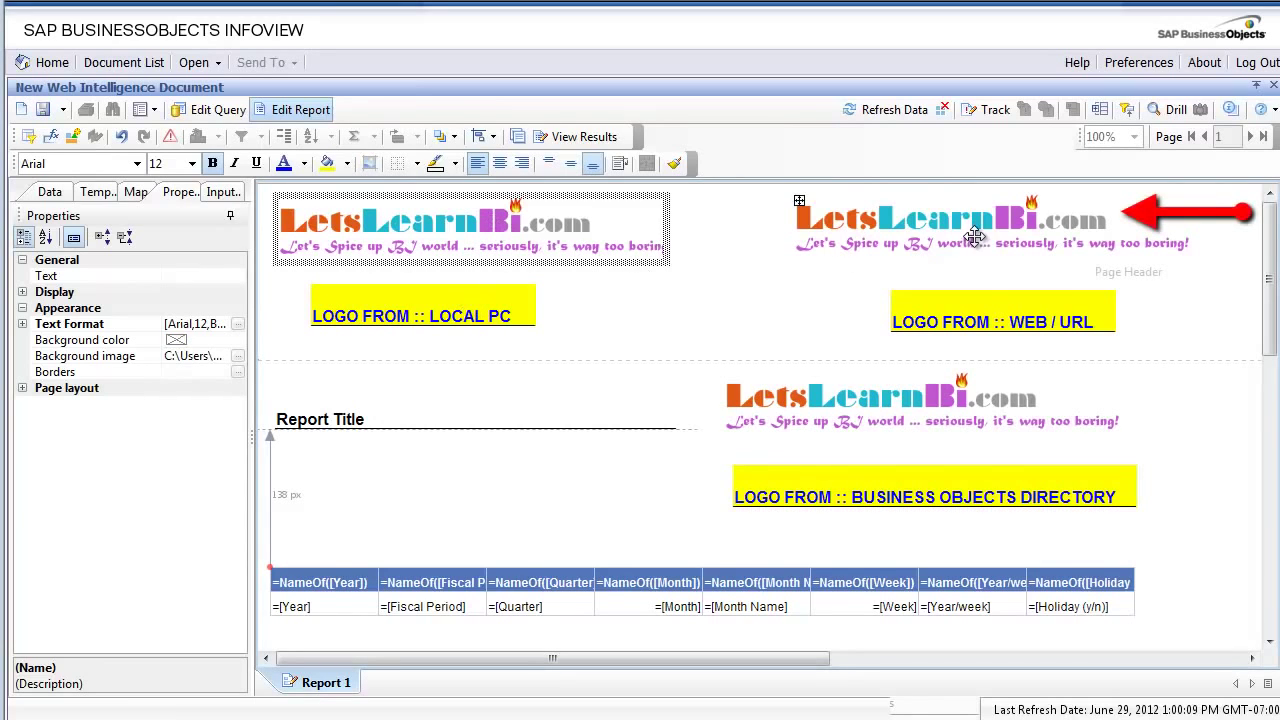
{"action": "left_click", "coordinate": [975, 236]}
{"action": "left_click", "coordinate": [998, 322]}
{"action": "left_click", "coordinate": [945, 408]}
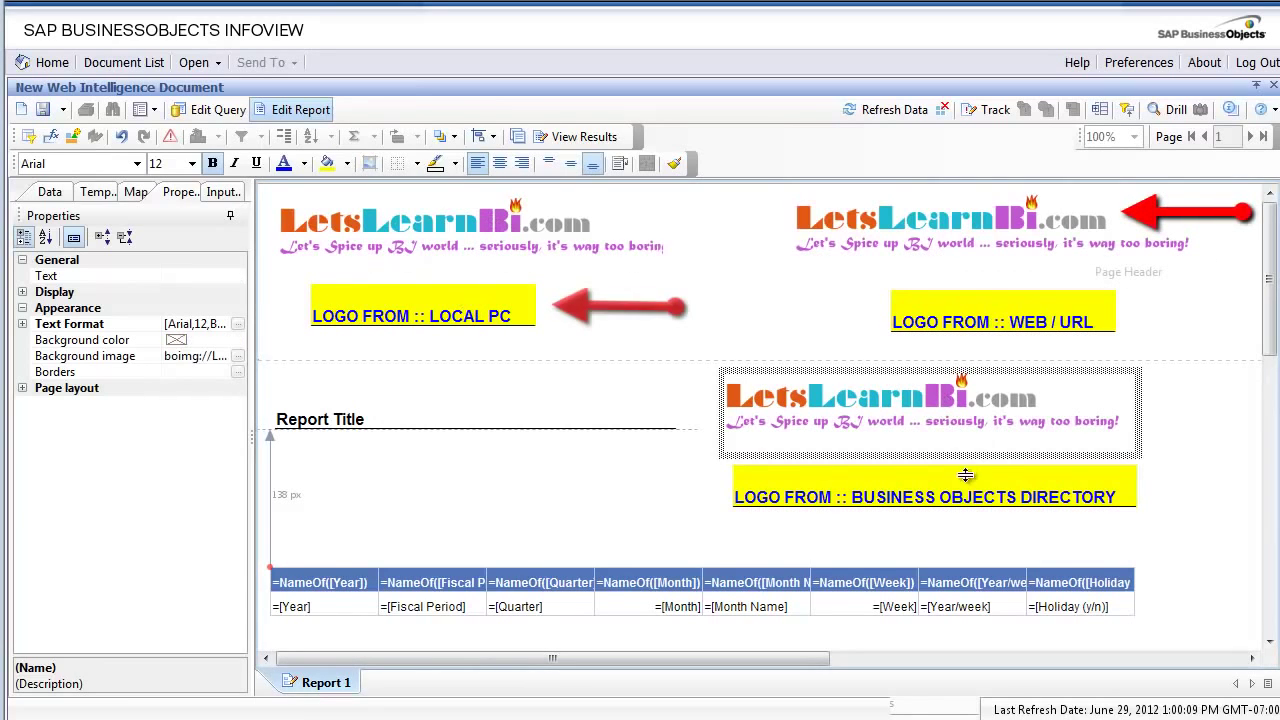
{"action": "left_click", "coordinate": [965, 475]}
{"action": "left_click", "coordinate": [970, 406]}
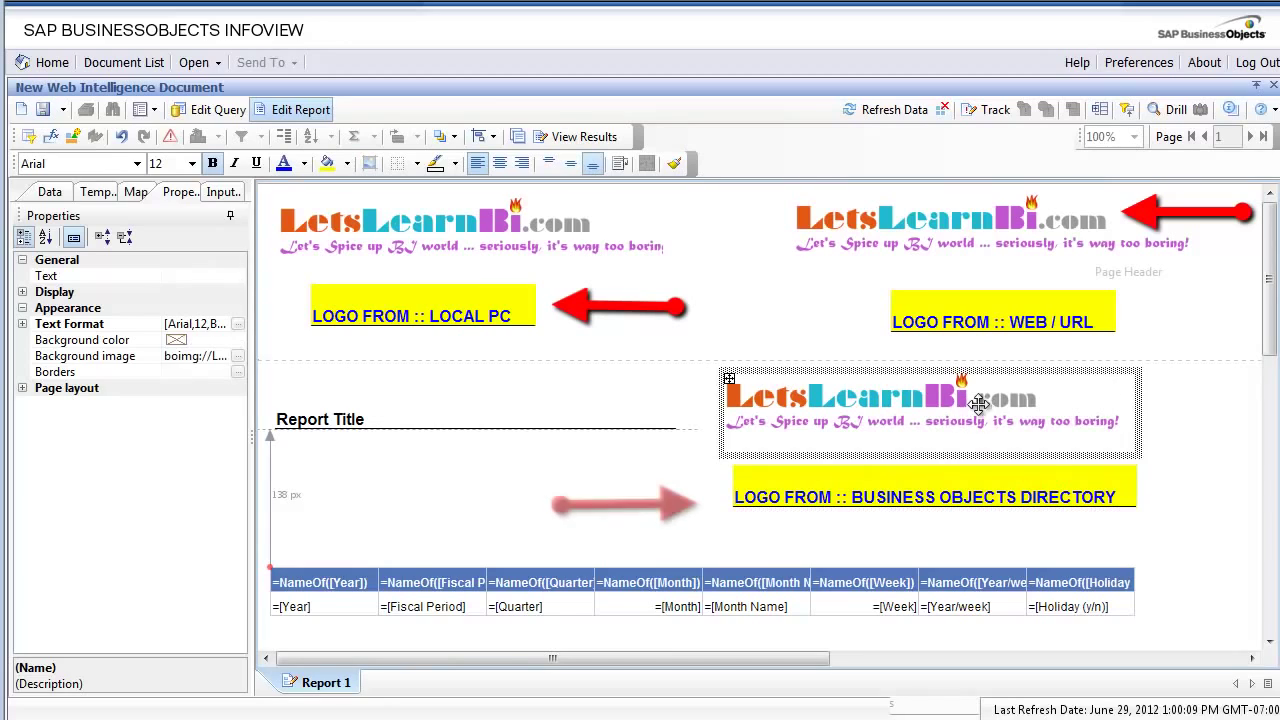
{"action": "left_click", "coordinate": [1166, 397]}
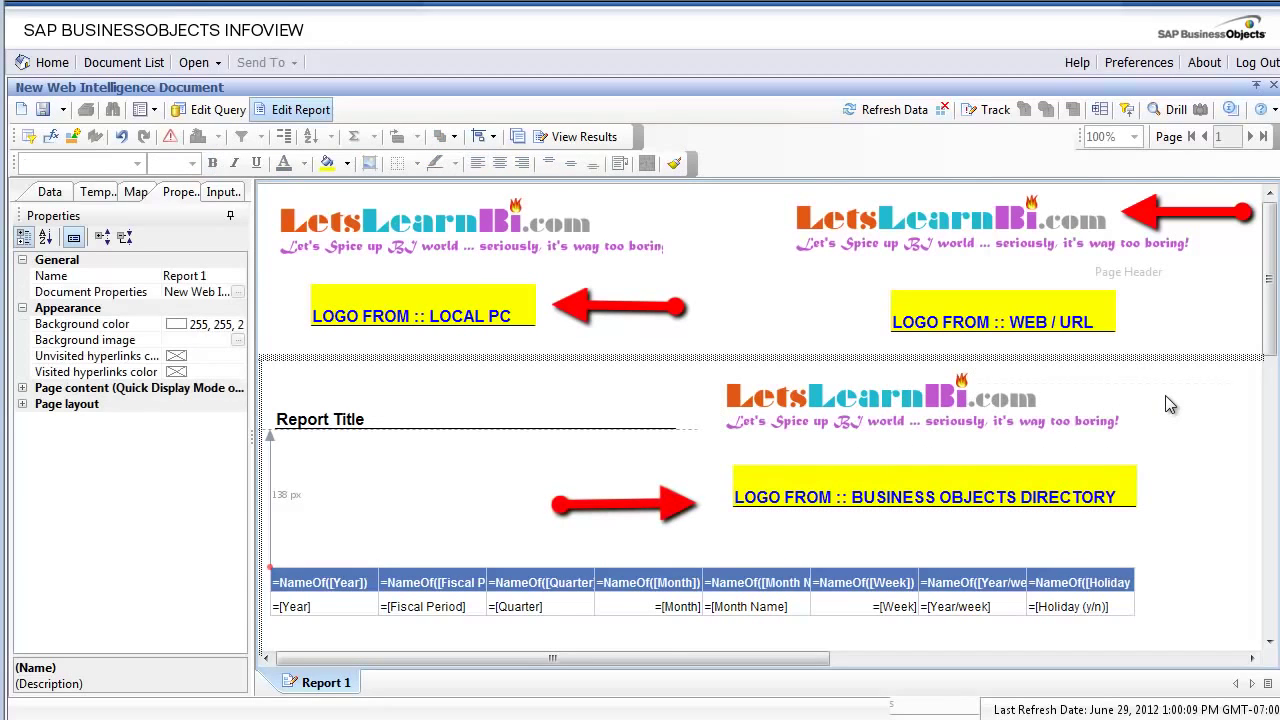